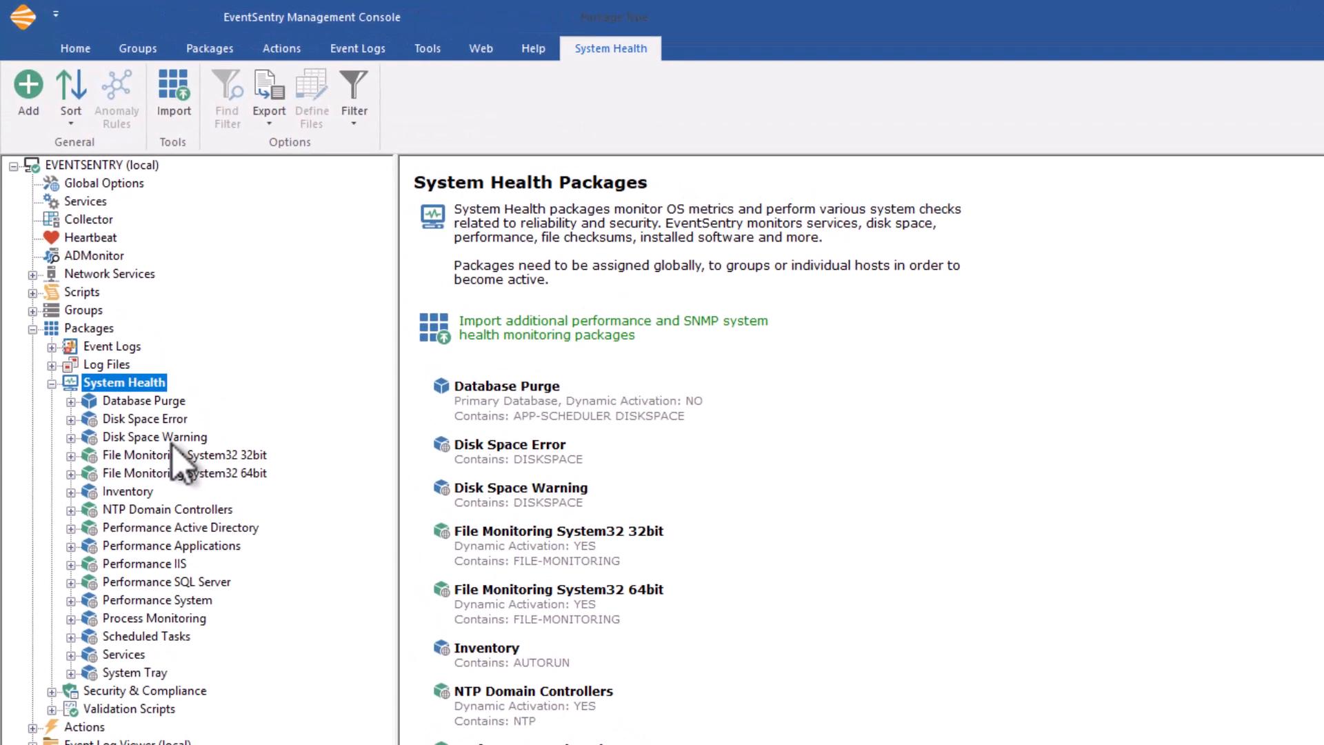
View the Disk Space Error and Disk Space Warning packages, and filter the System Health packages by Disk Space.
click(134, 421)
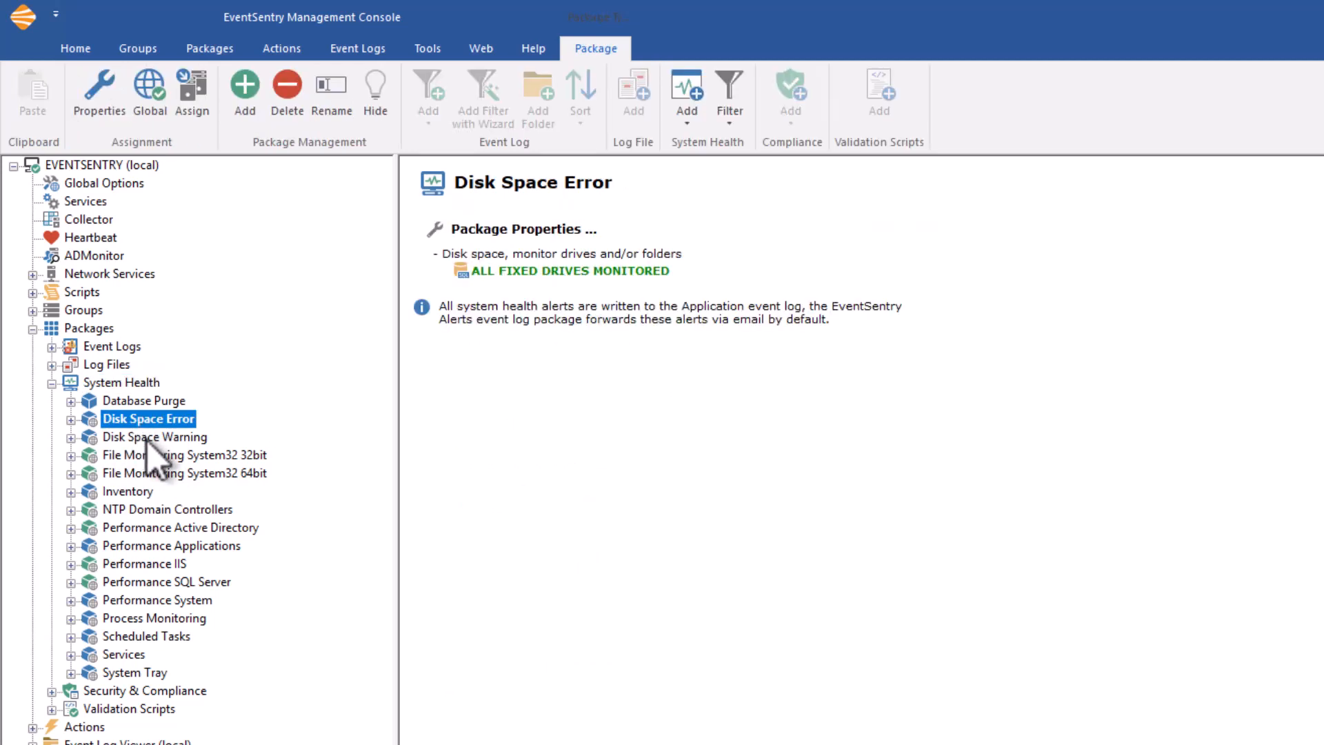
click(146, 438)
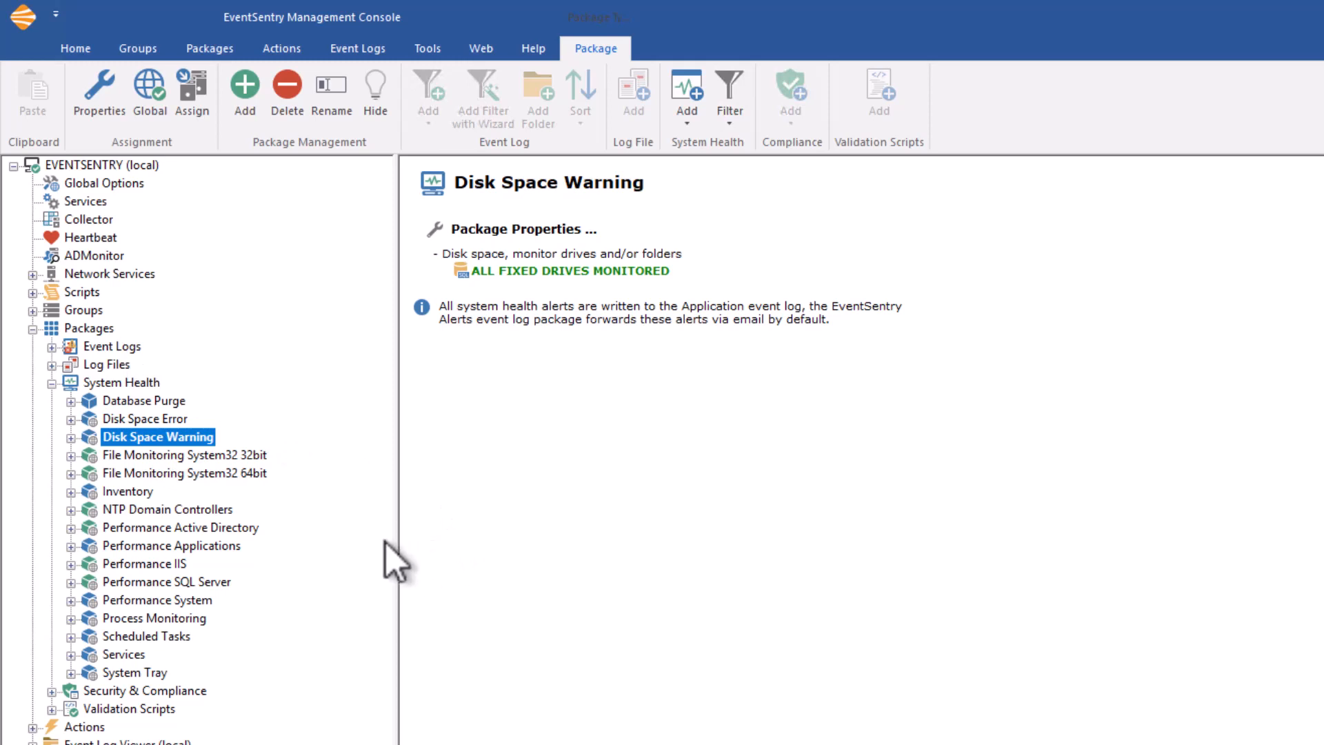
click(138, 381)
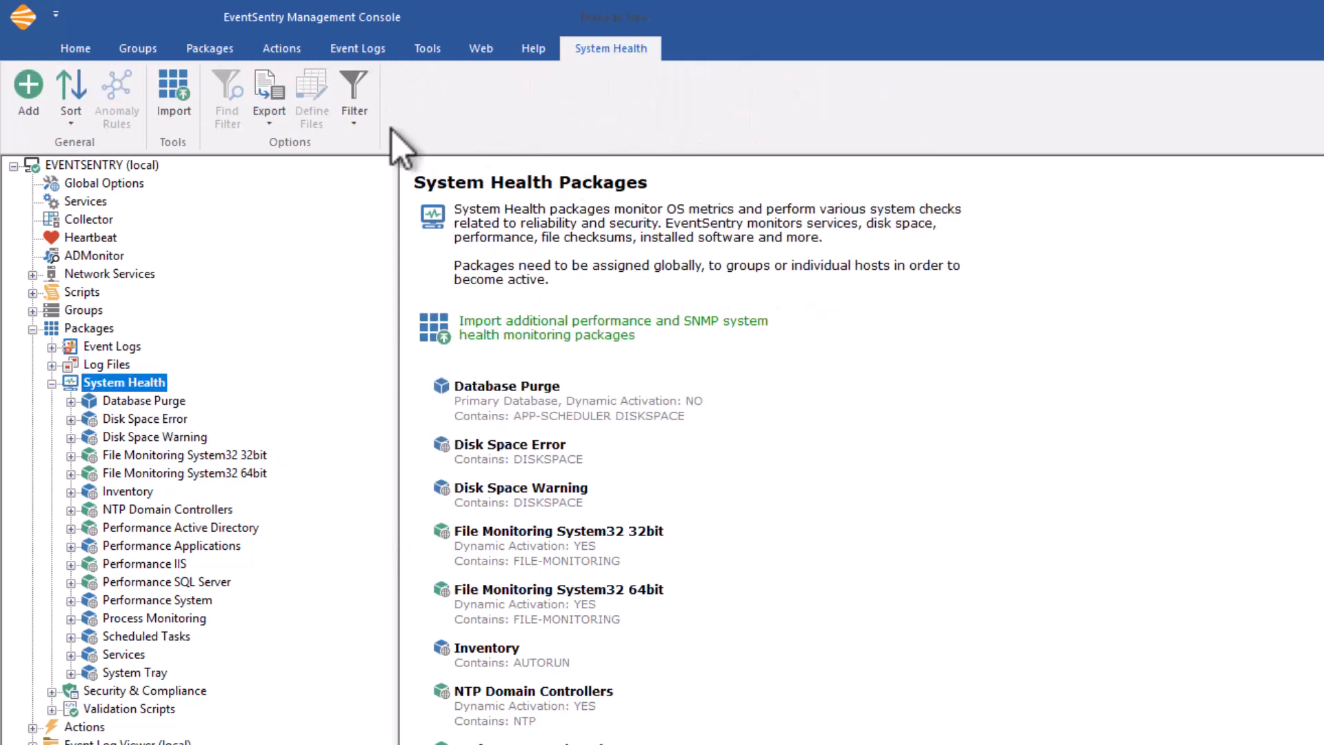
click(366, 129)
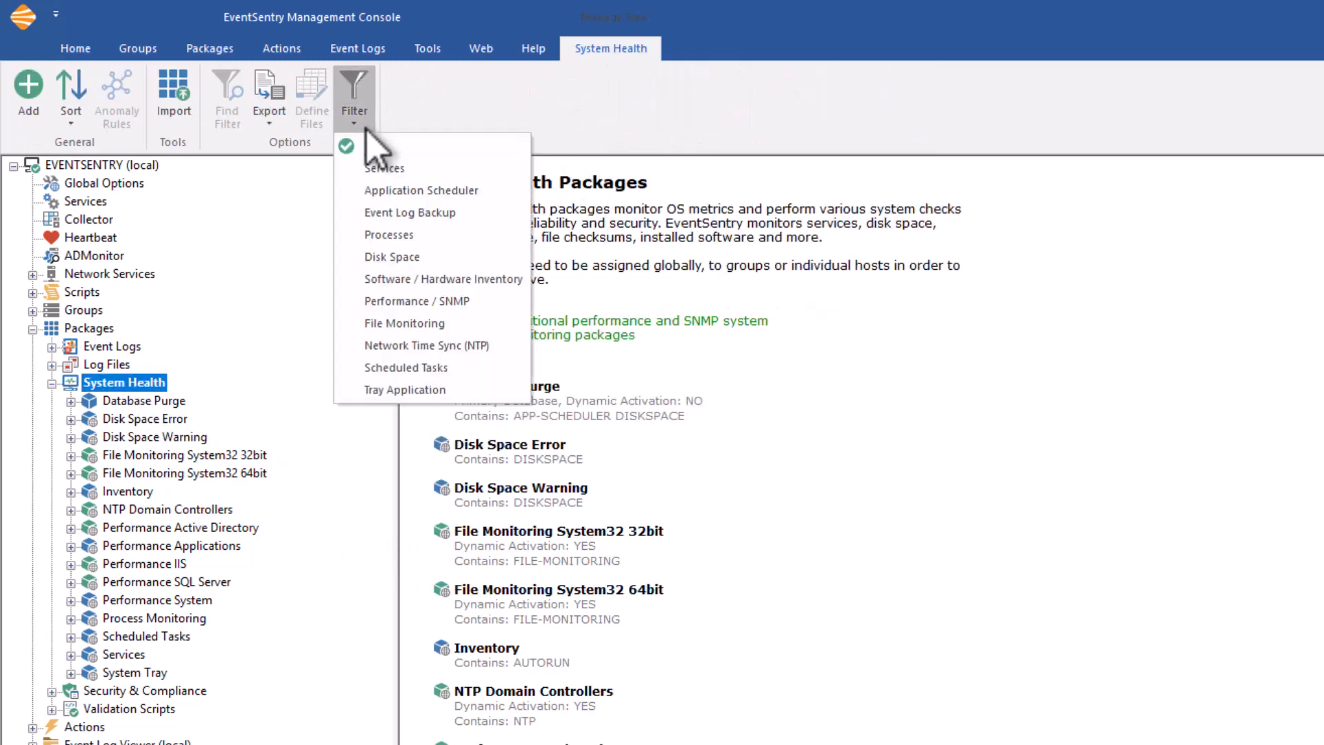
click(407, 264)
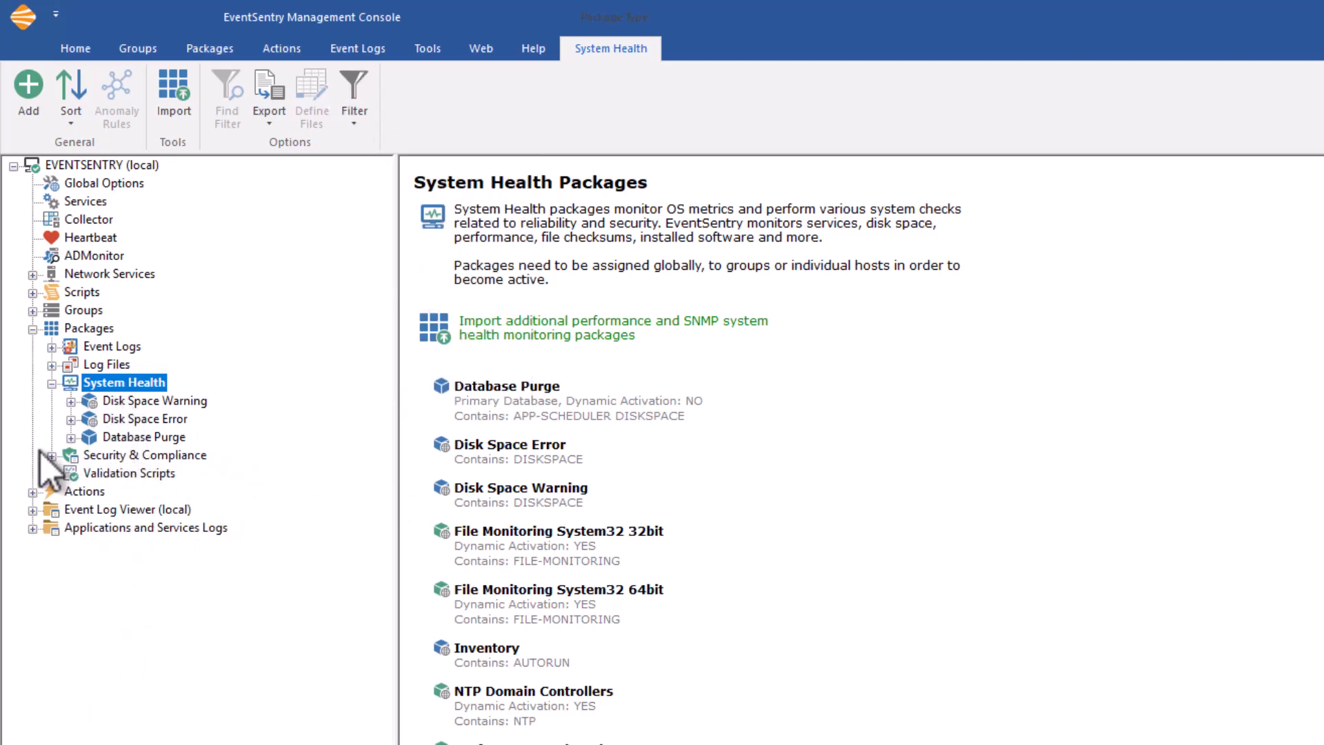
Inspect the contents of the Database Purge package and the summary of the Disk Space Warning package.
click(72, 439)
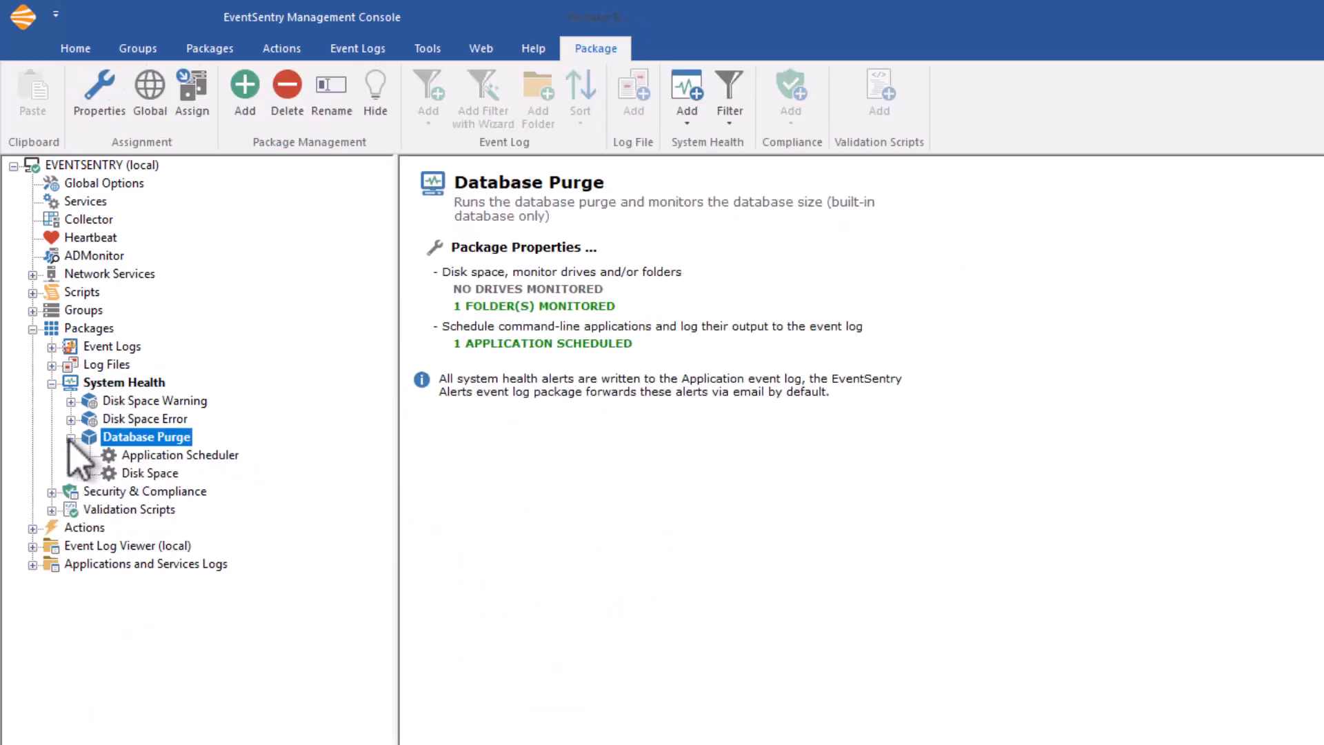
click(71, 438)
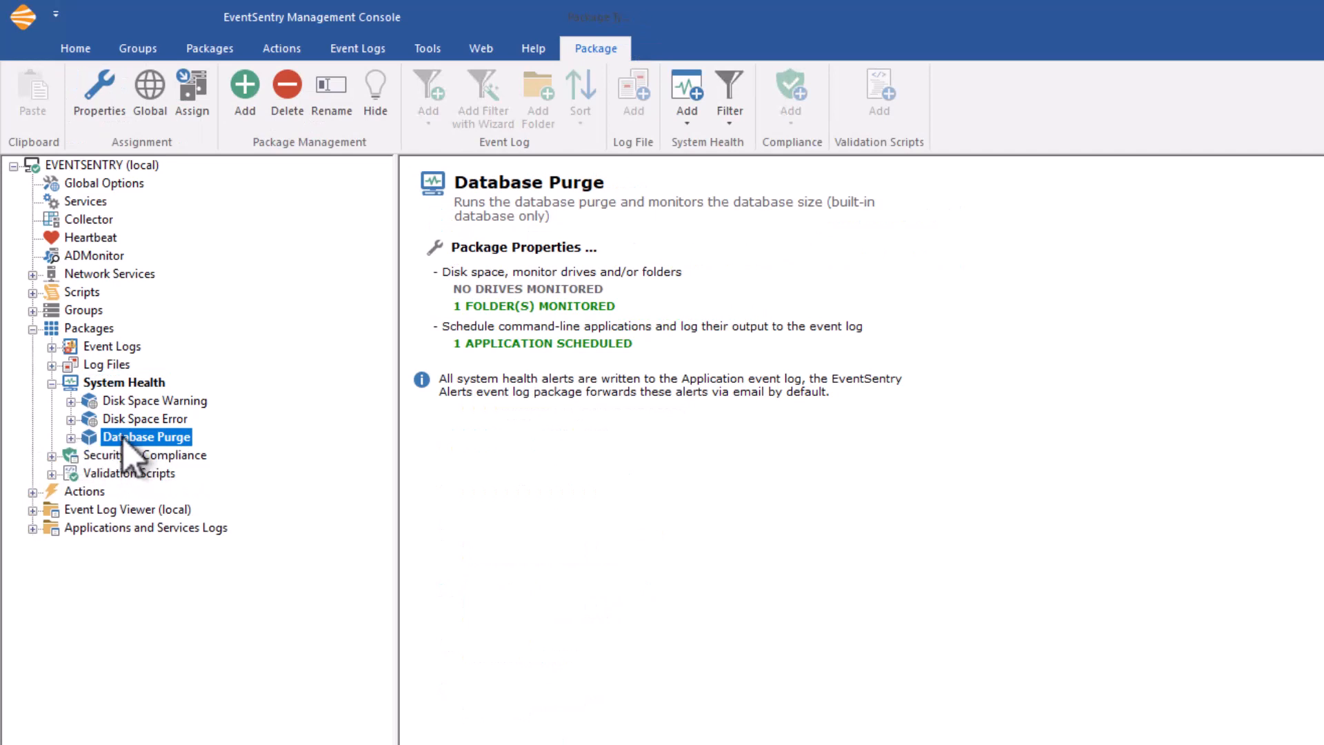
click(145, 402)
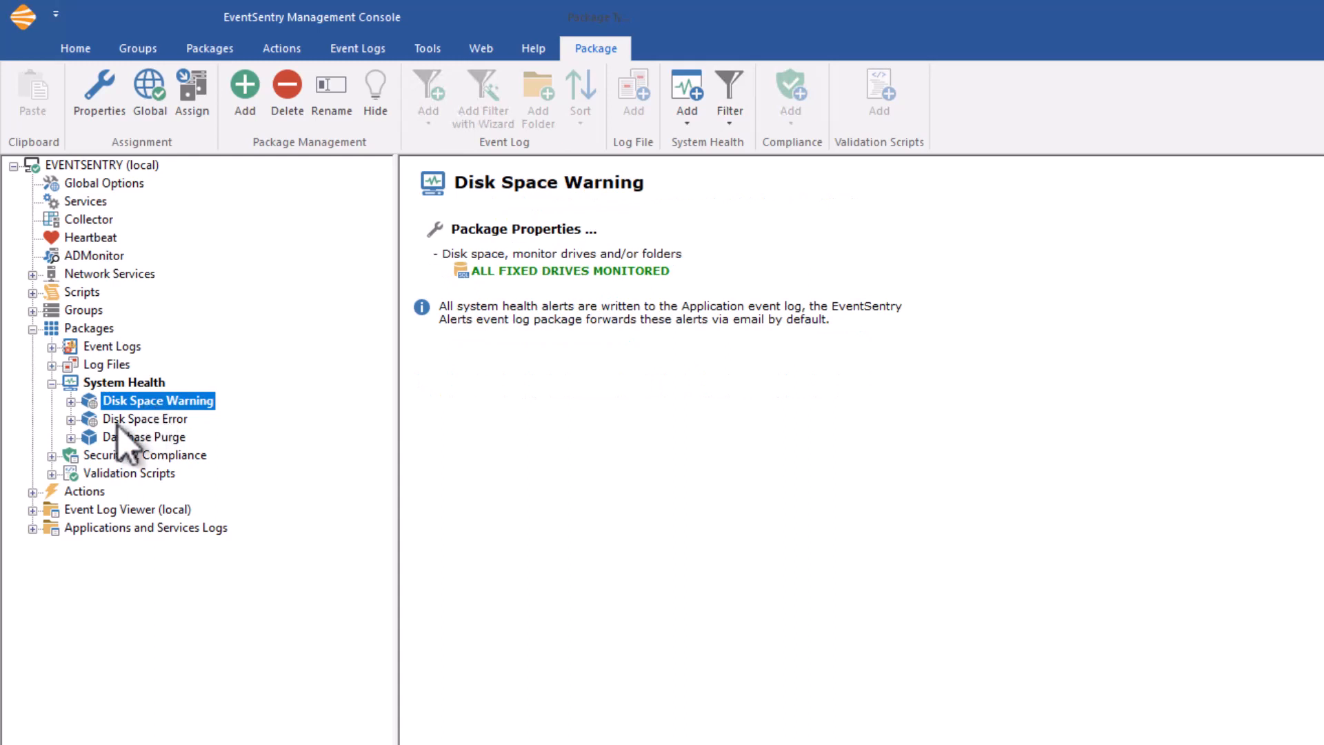
Open the Disk Space object of the Disk Space Warning package and review its directory monitoring and disk space monitoring settings.
click(71, 403)
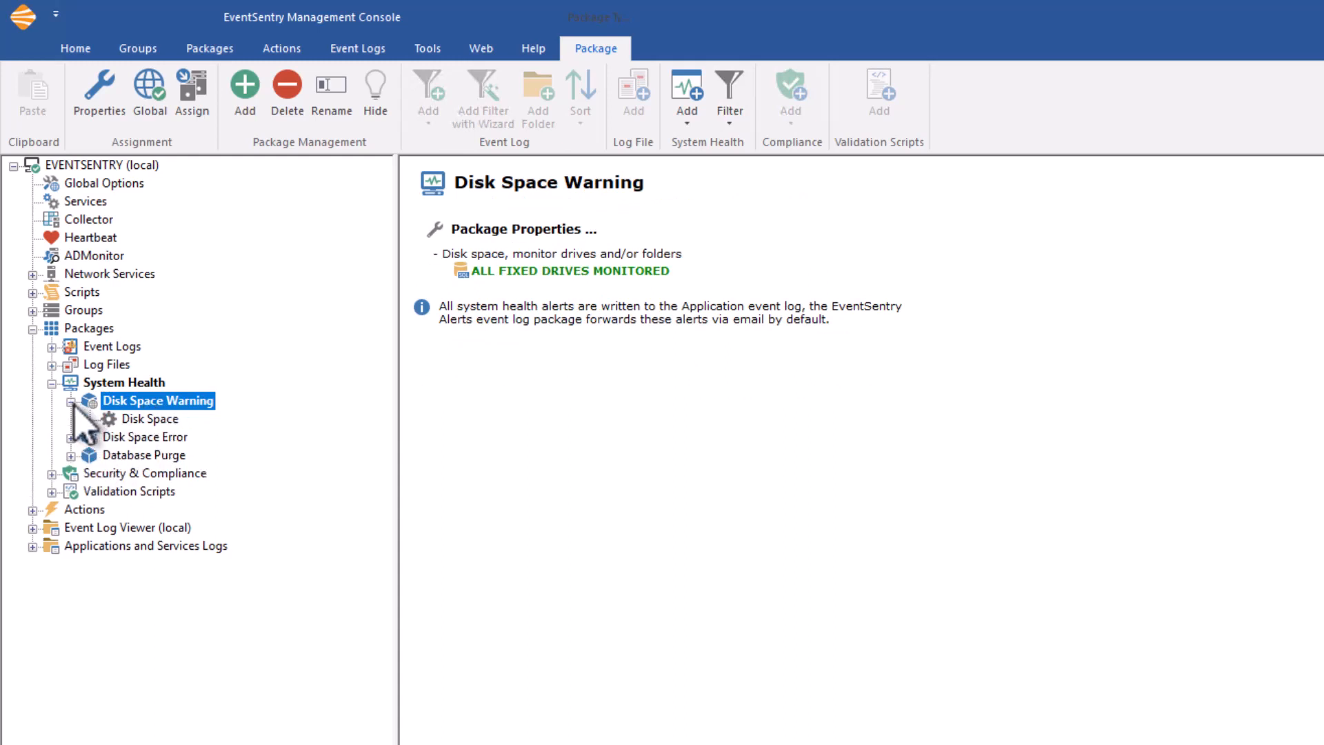
click(144, 419)
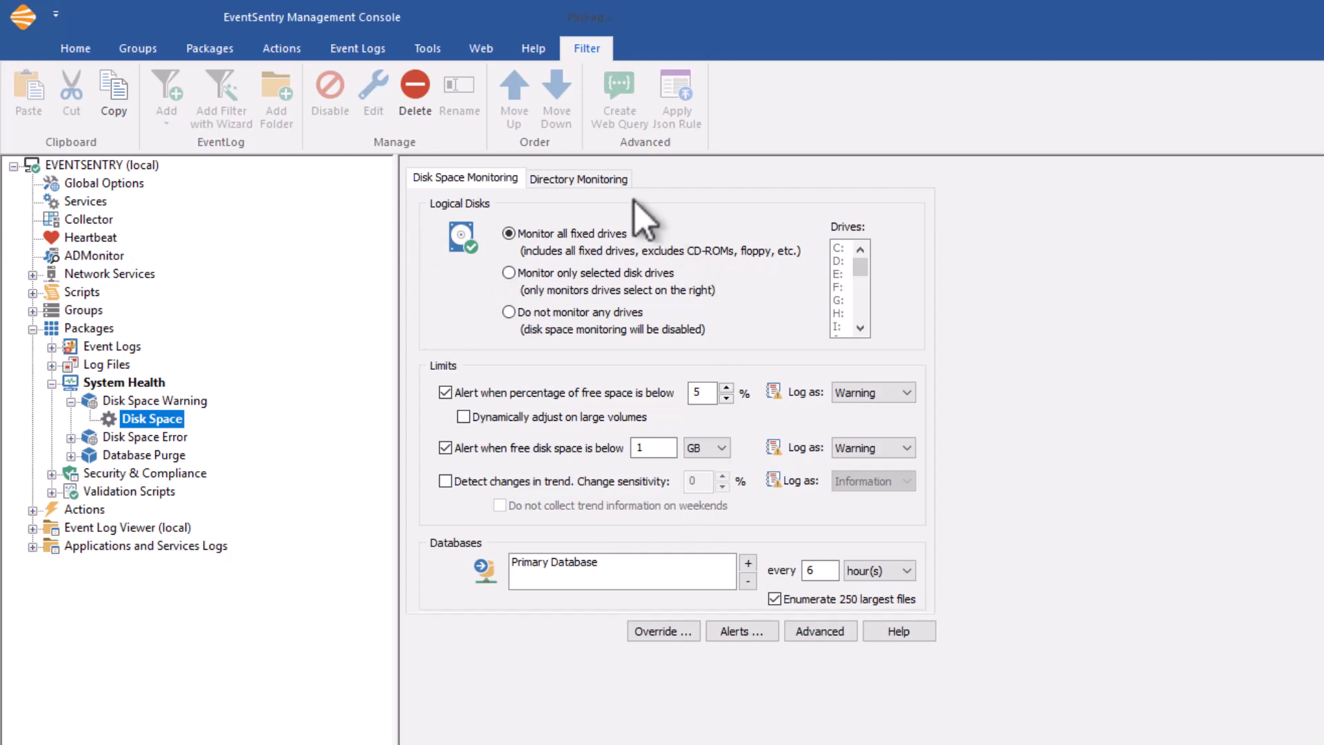
click(604, 184)
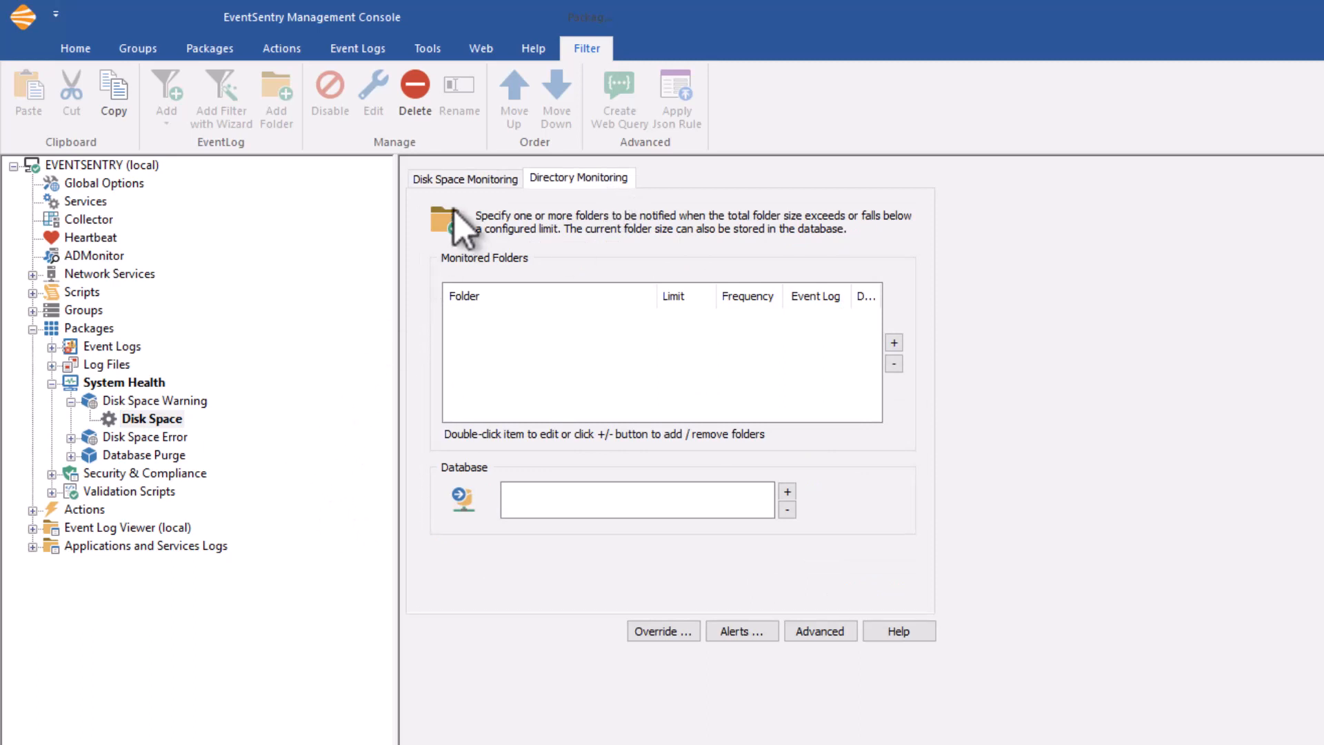
click(466, 180)
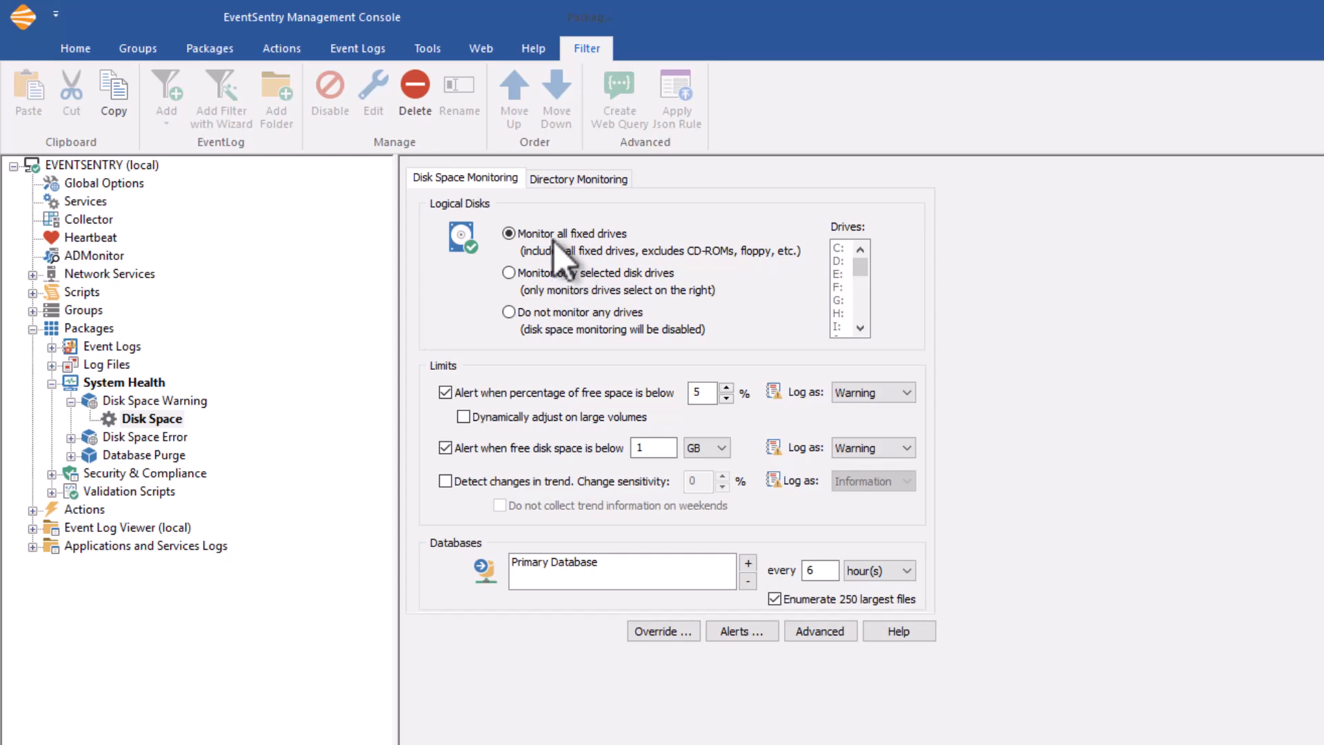
Try monitoring only drive C: and no drives at all, and return to monitoring all fixed drives.
click(511, 275)
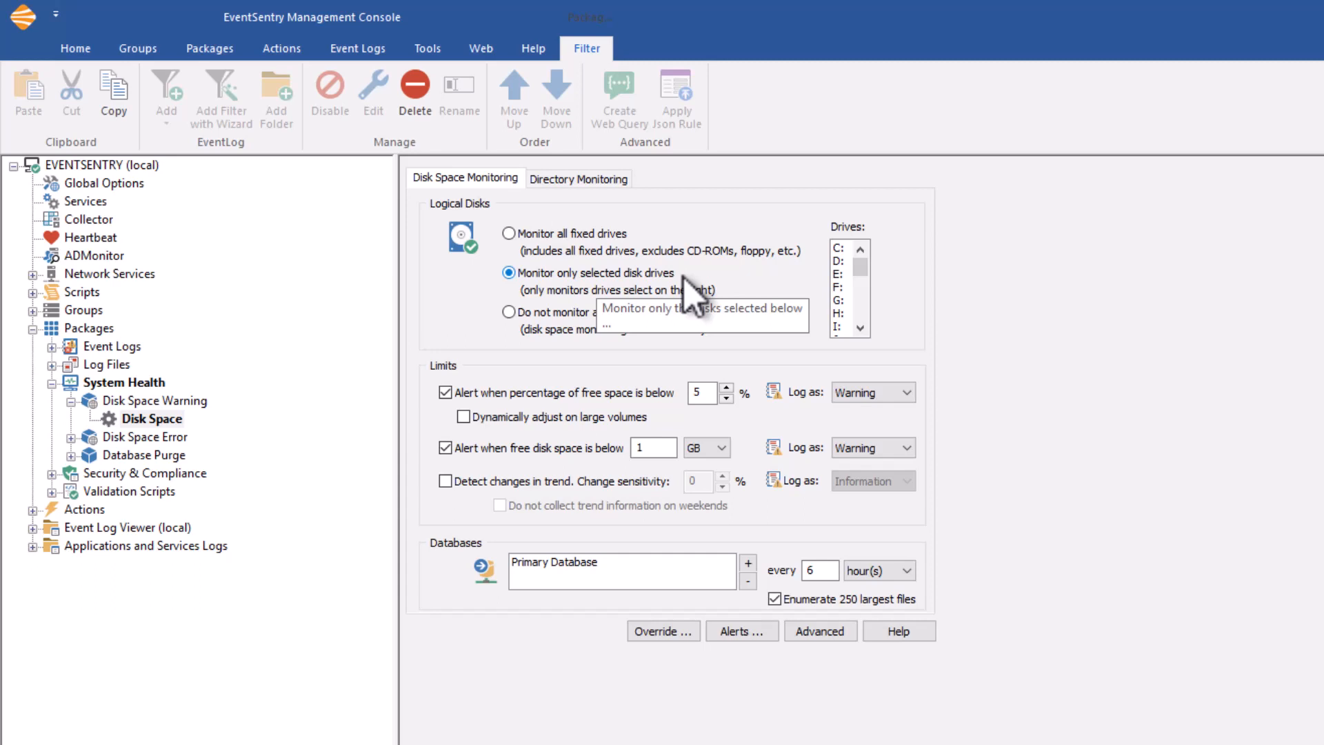
click(842, 249)
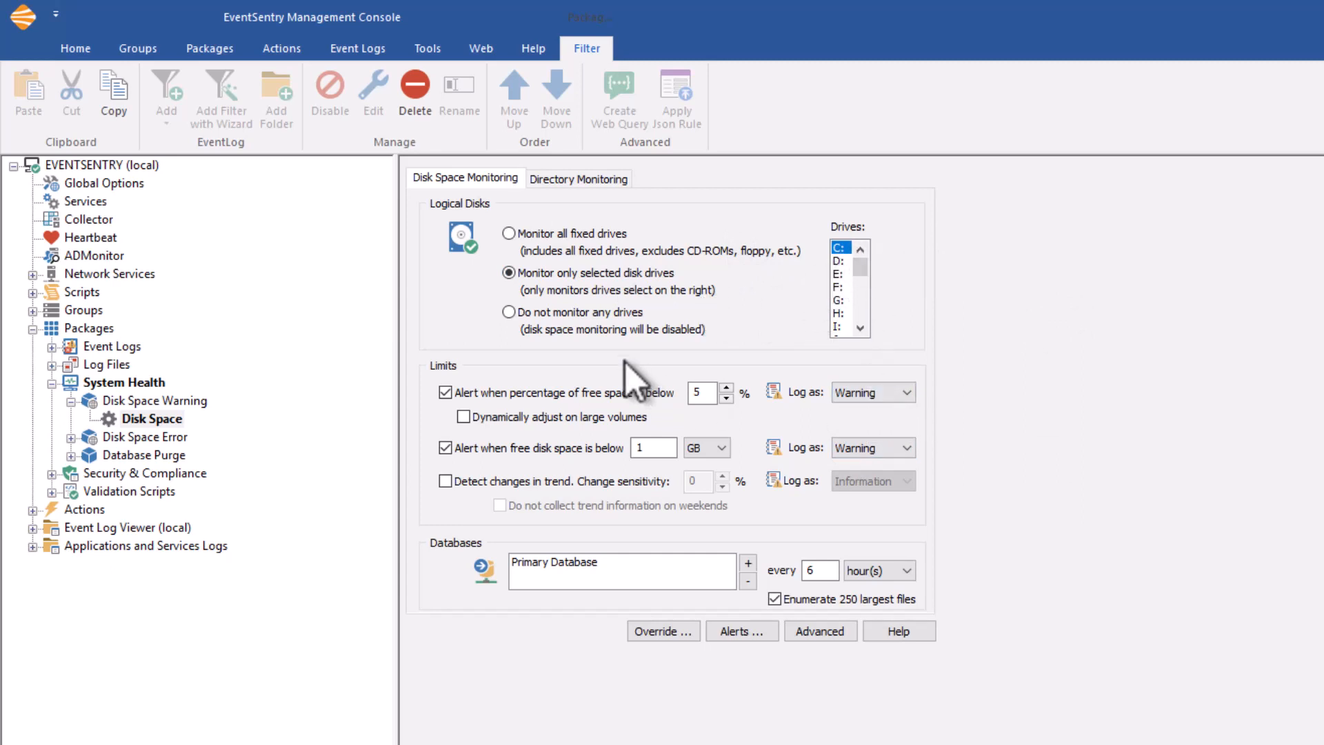
click(521, 316)
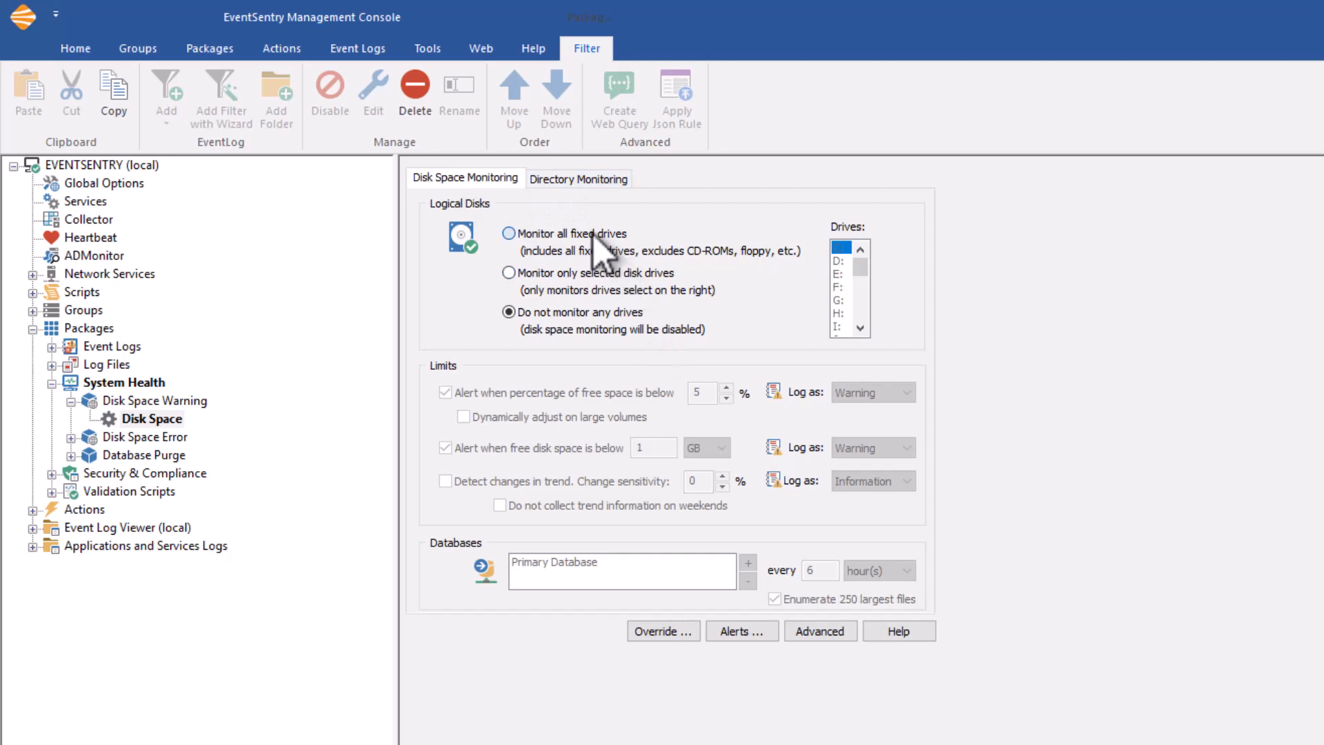
click(524, 235)
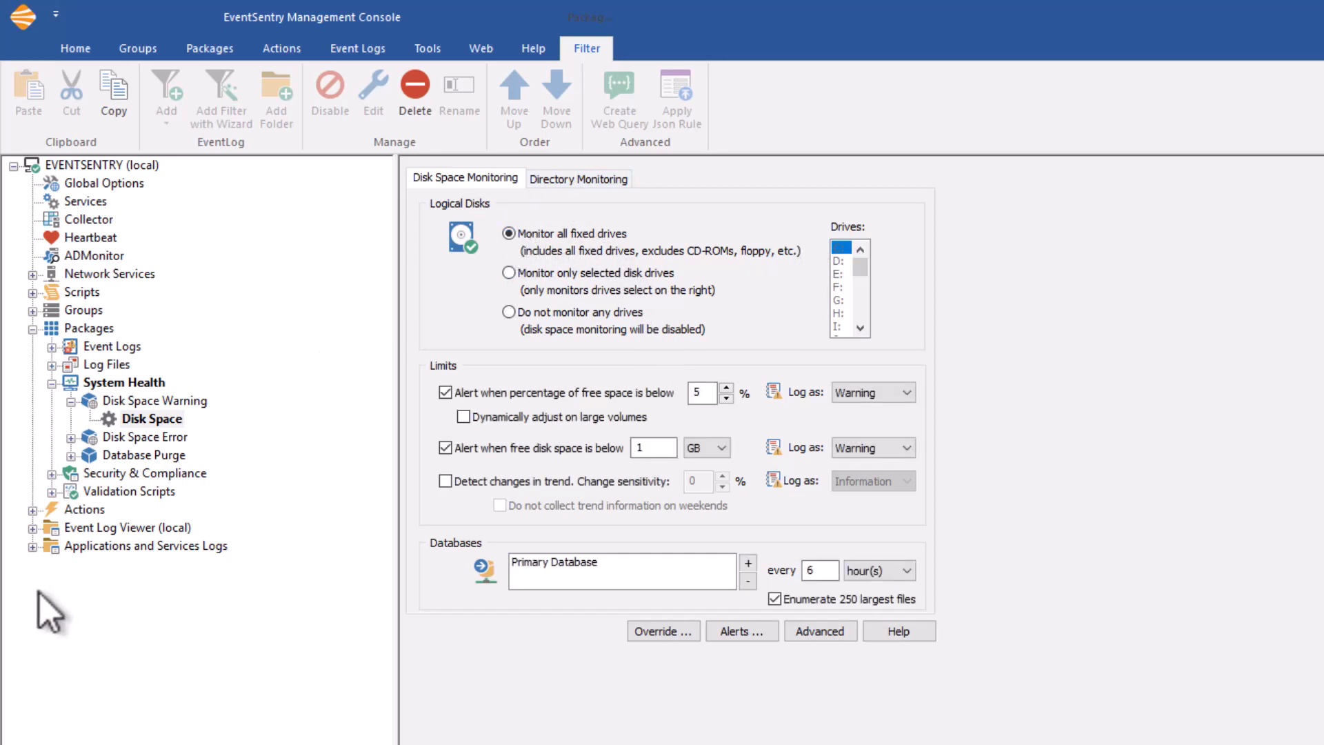
Review the disk space and directory monitoring settings of the Disk Space object in the Database Purge package.
click(86, 455)
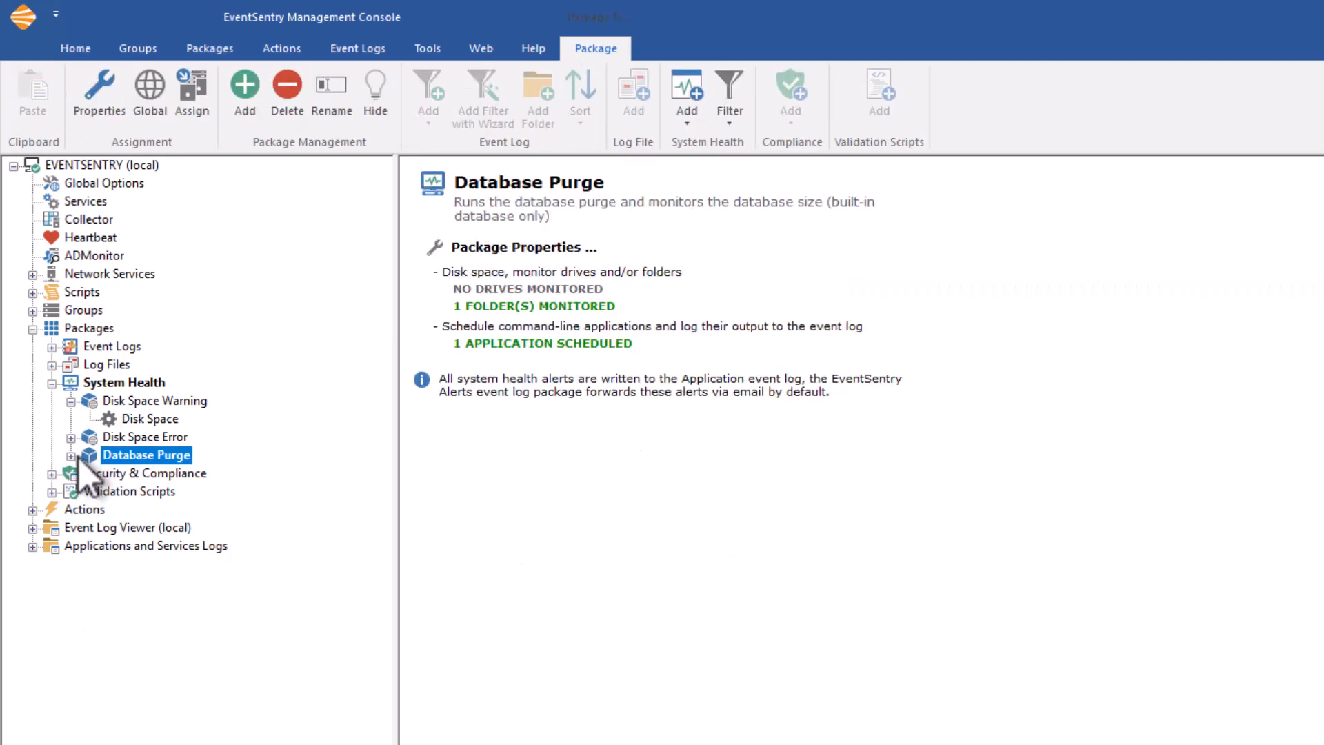
click(71, 456)
click(165, 492)
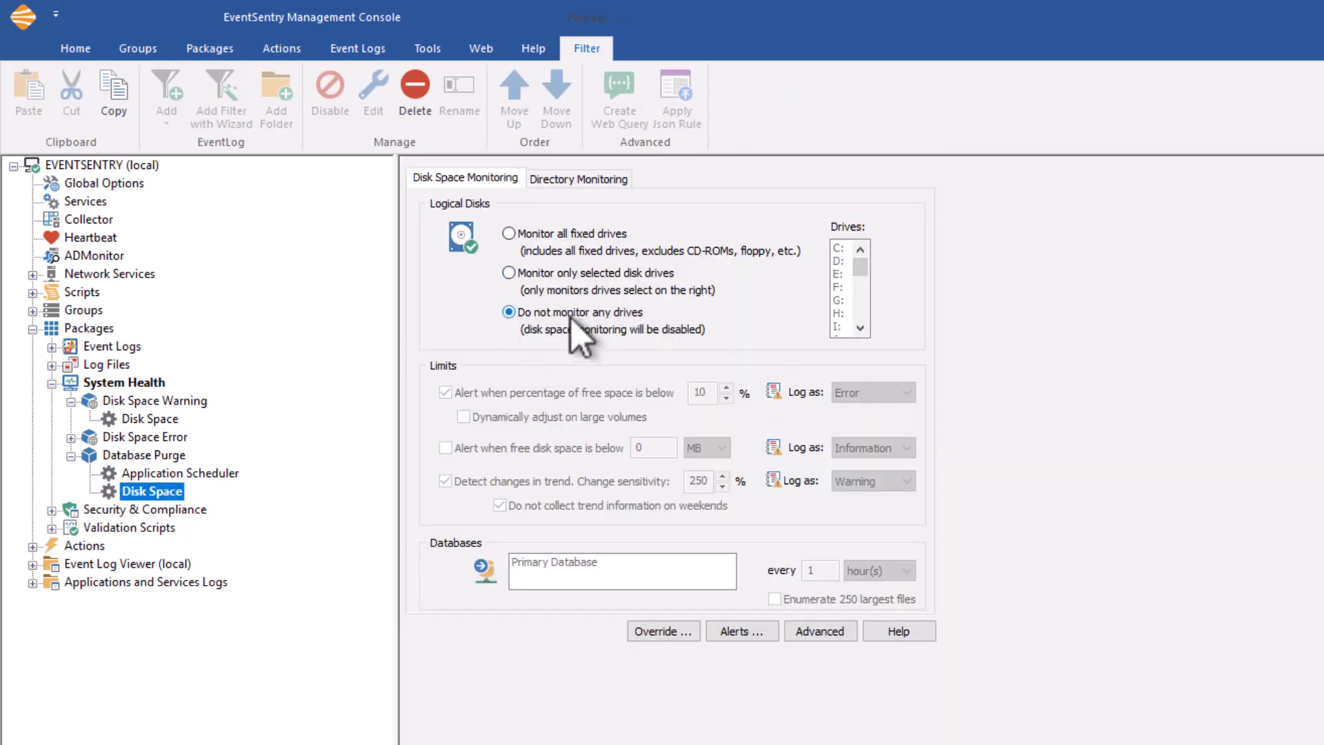
click(564, 181)
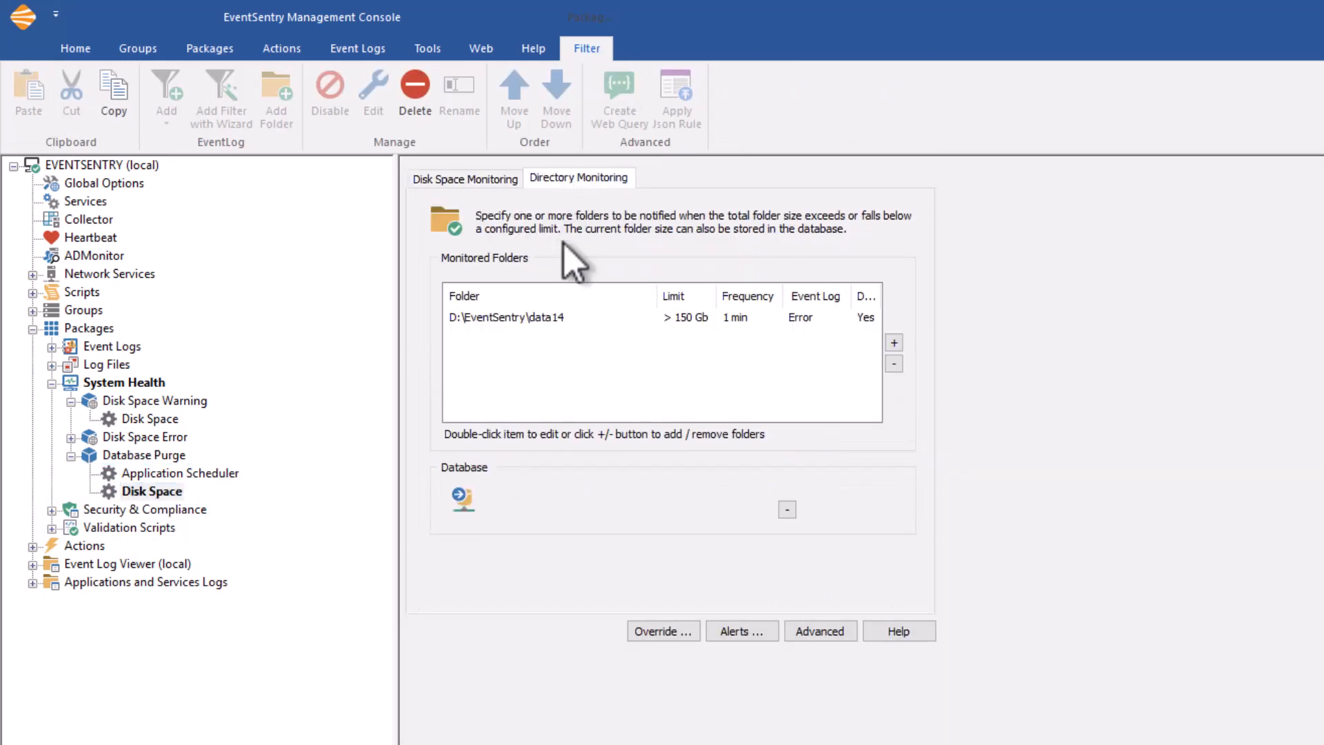
click(482, 182)
click(72, 455)
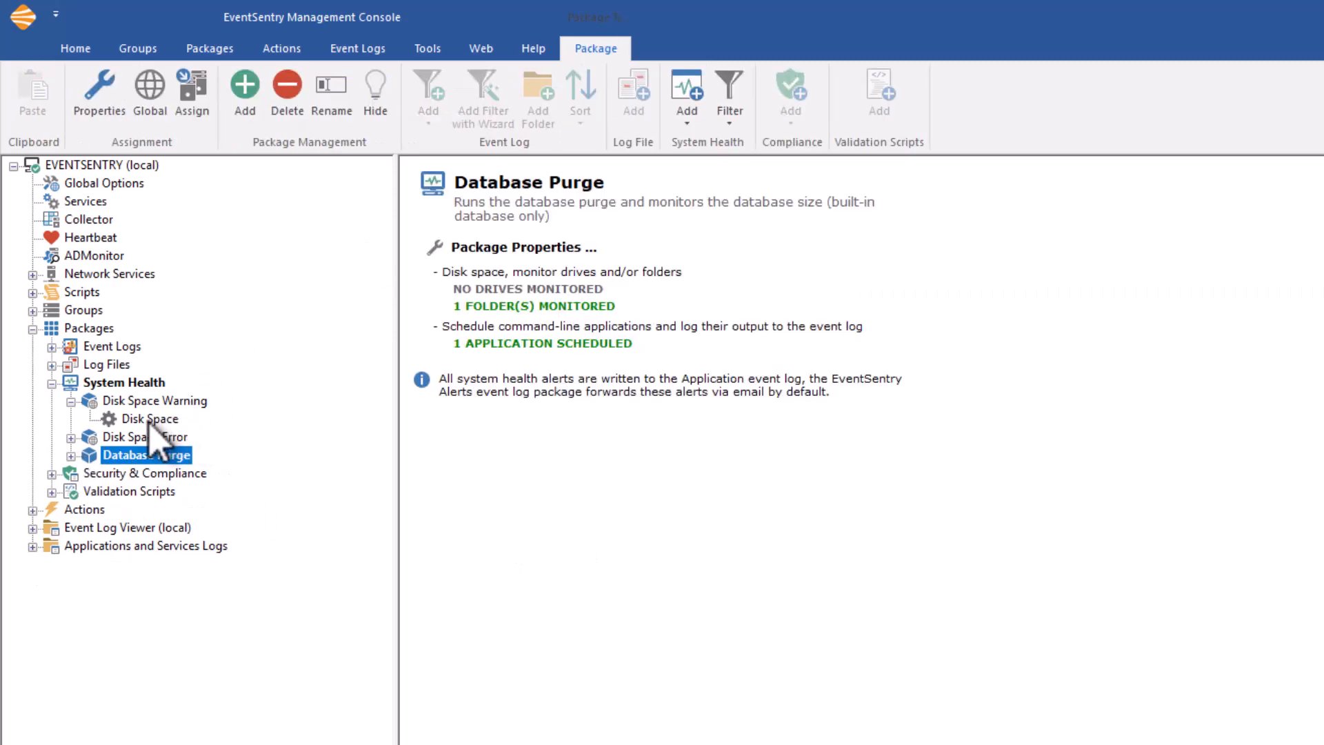
Reopen the Disk Space object of the Disk Space Warning package and check the unit choices for the free disk space limit.
click(151, 419)
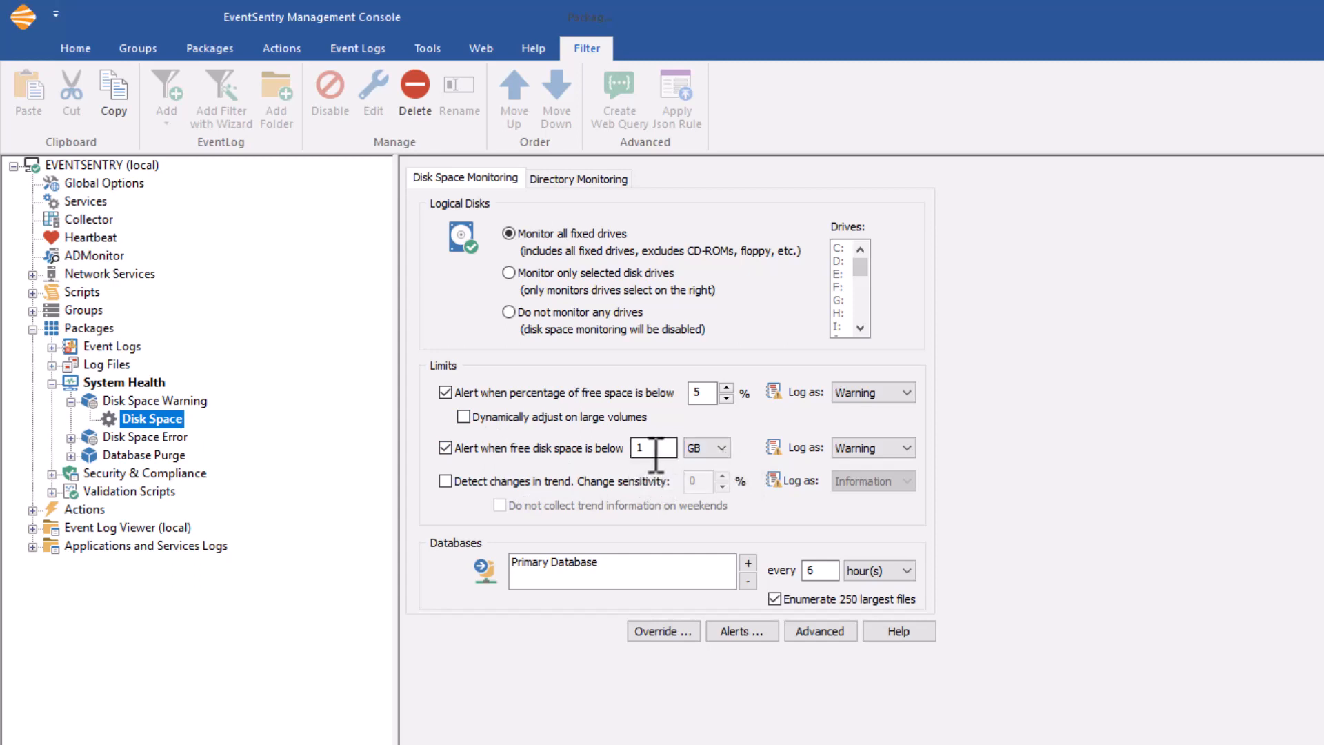
click(722, 450)
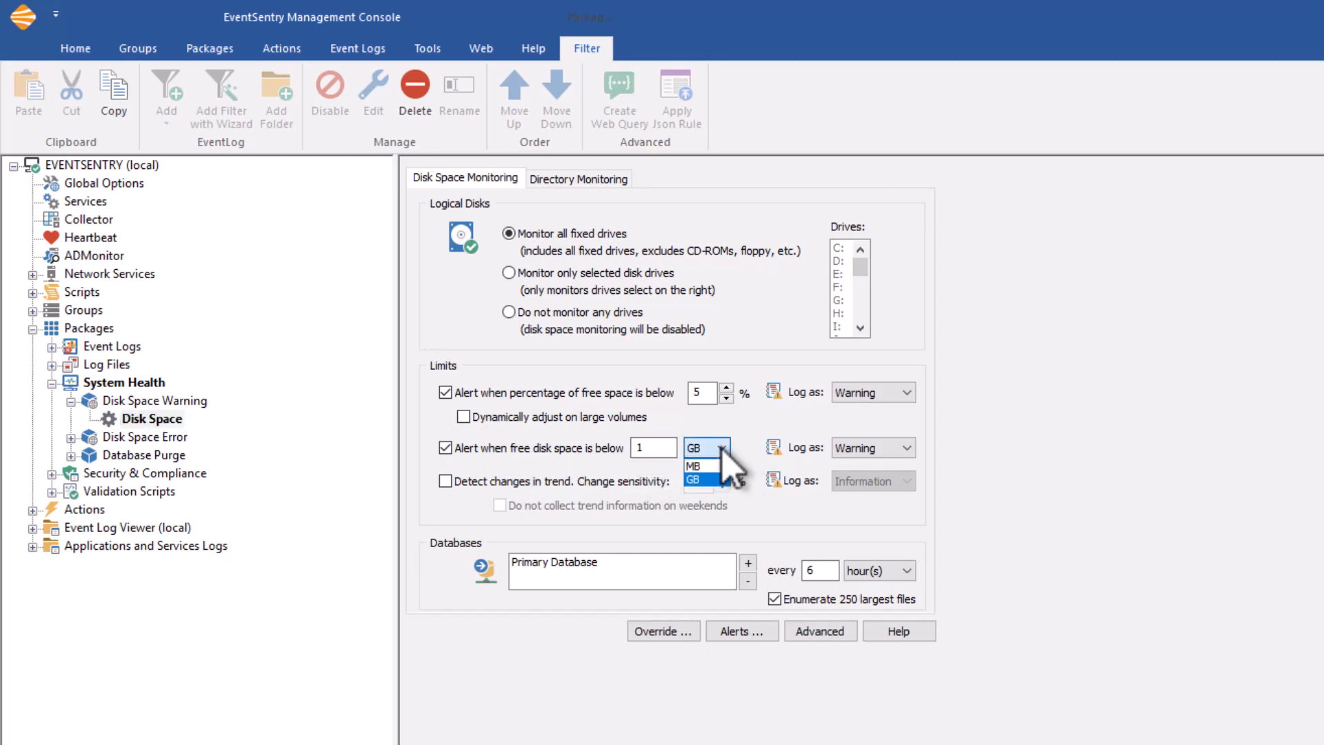
click(722, 450)
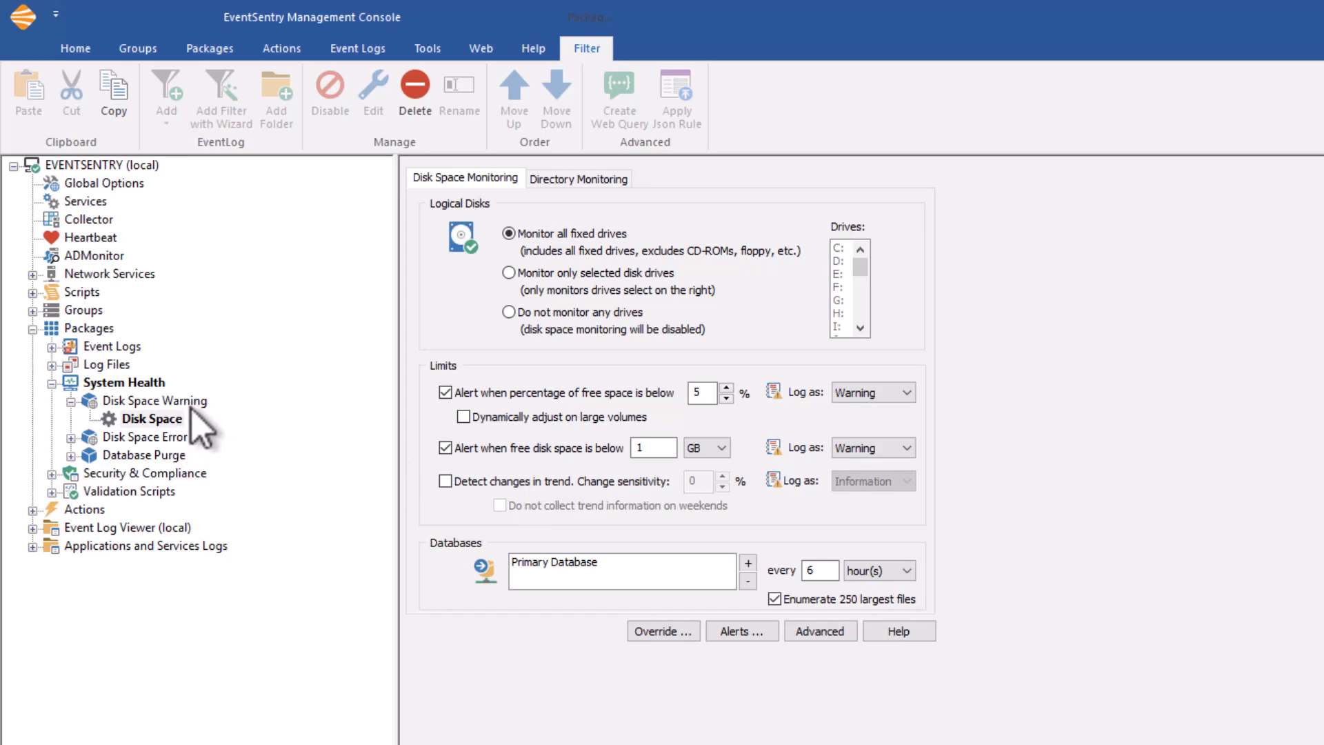
Compare the free space limits and event log severities of the Disk Space Warning and Disk Space Error packages.
click(76, 437)
click(148, 455)
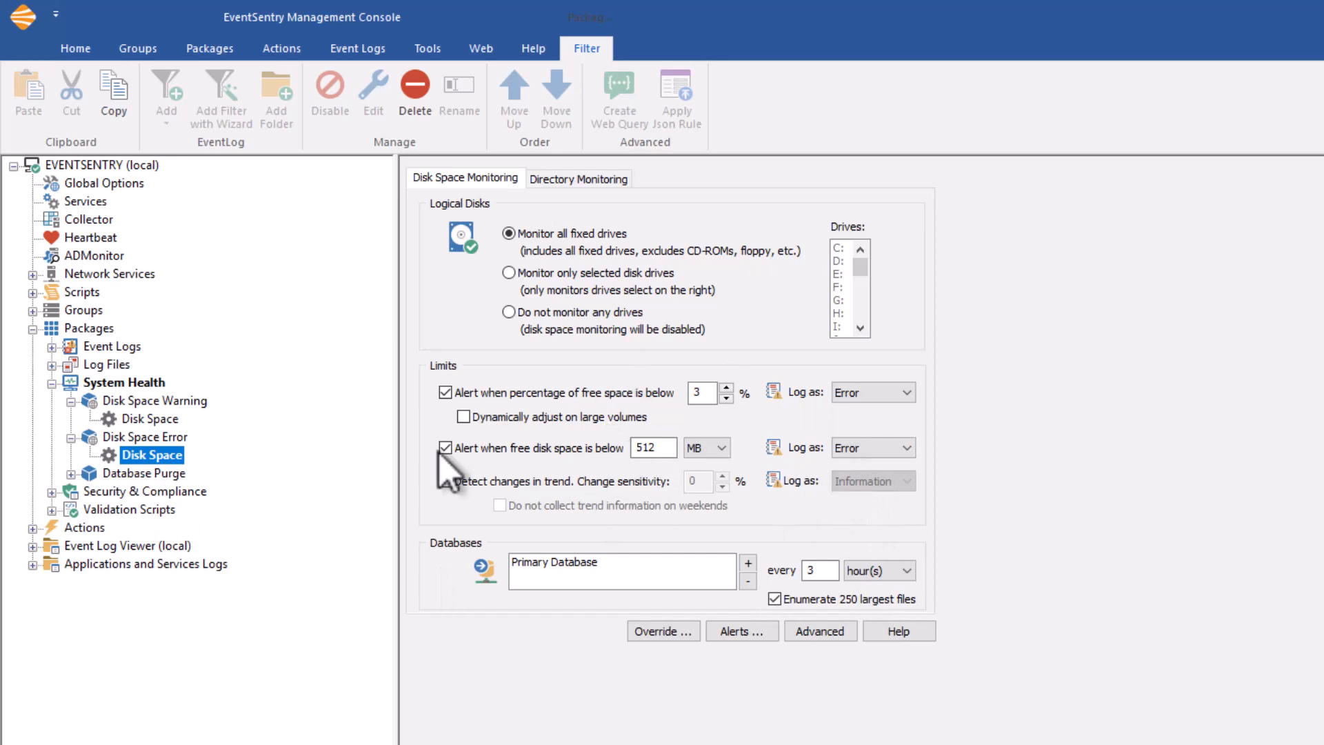
click(151, 419)
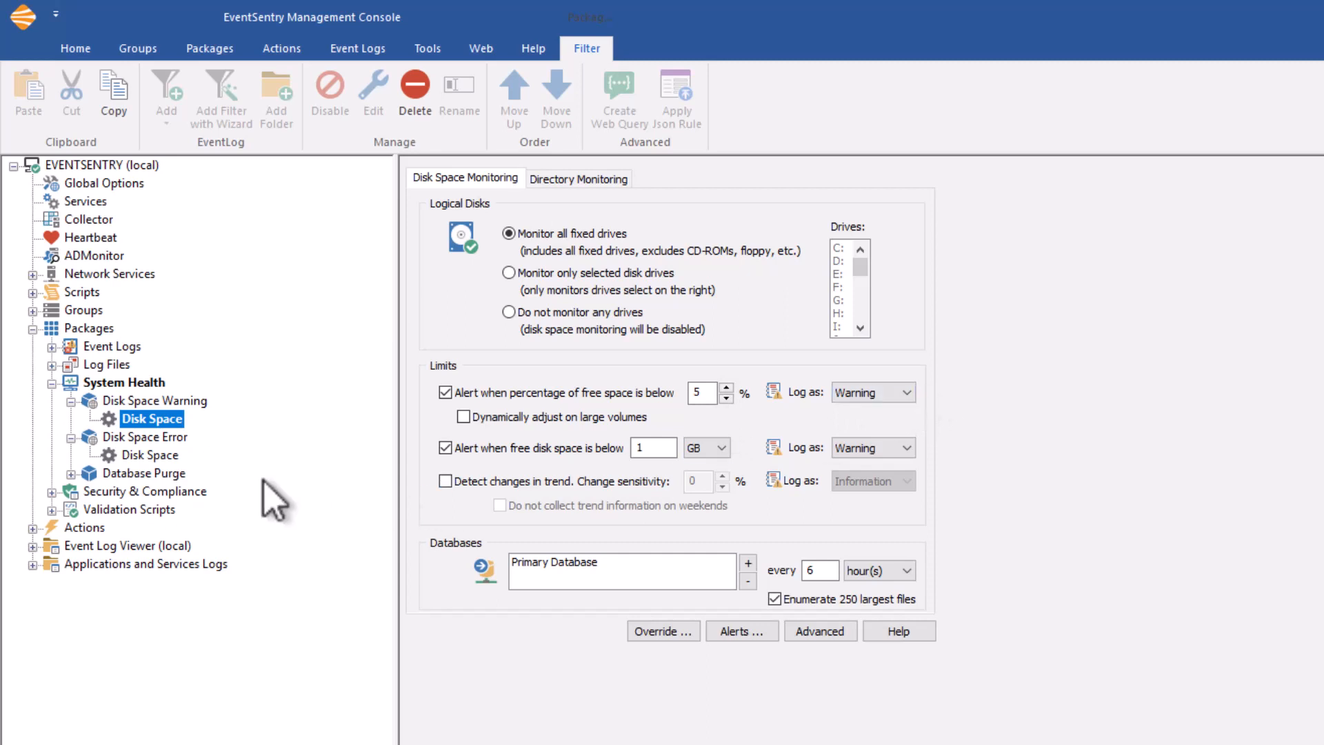
click(150, 456)
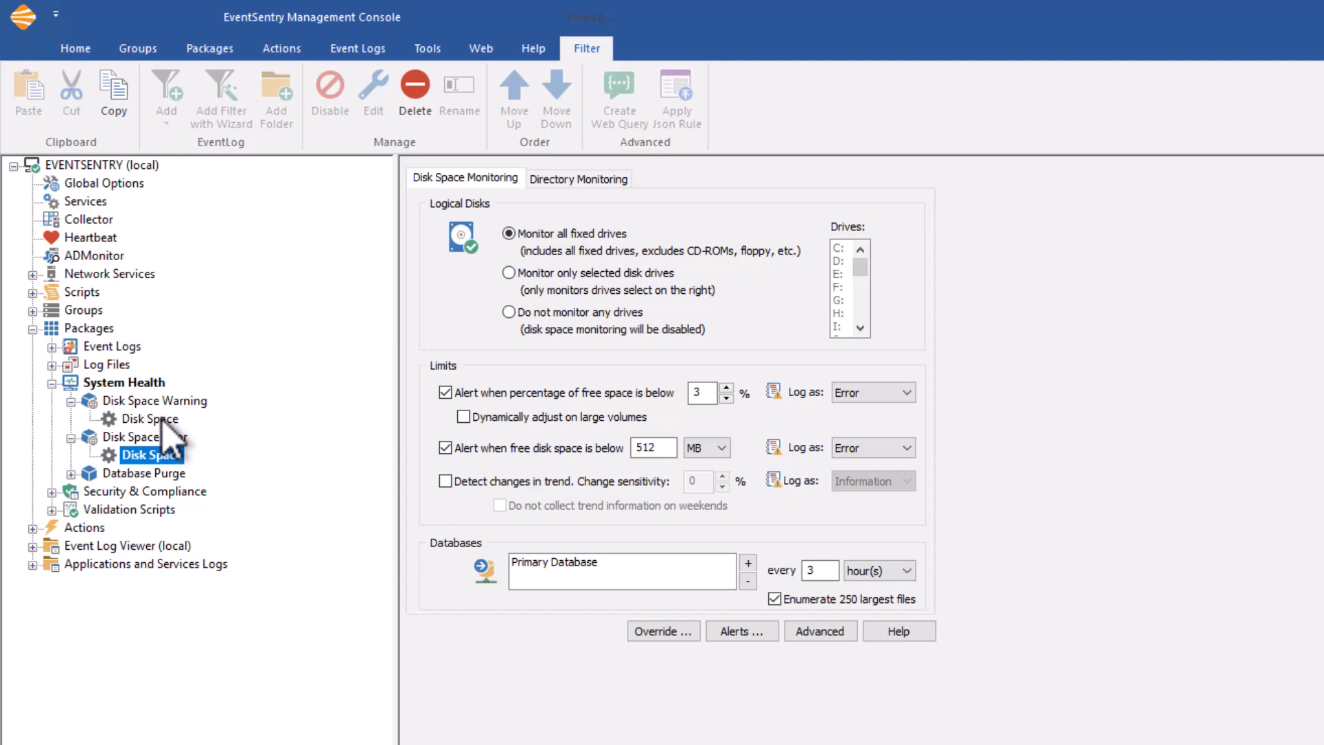
click(160, 421)
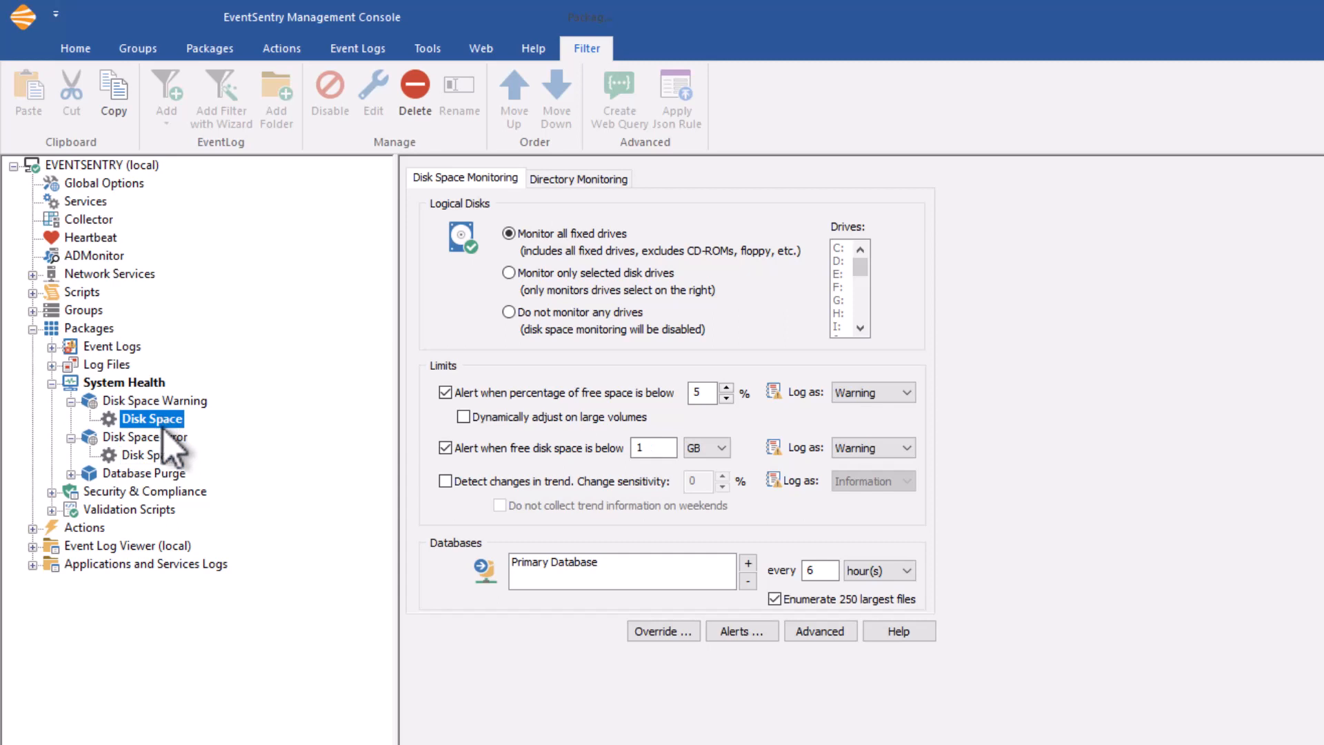
click(155, 455)
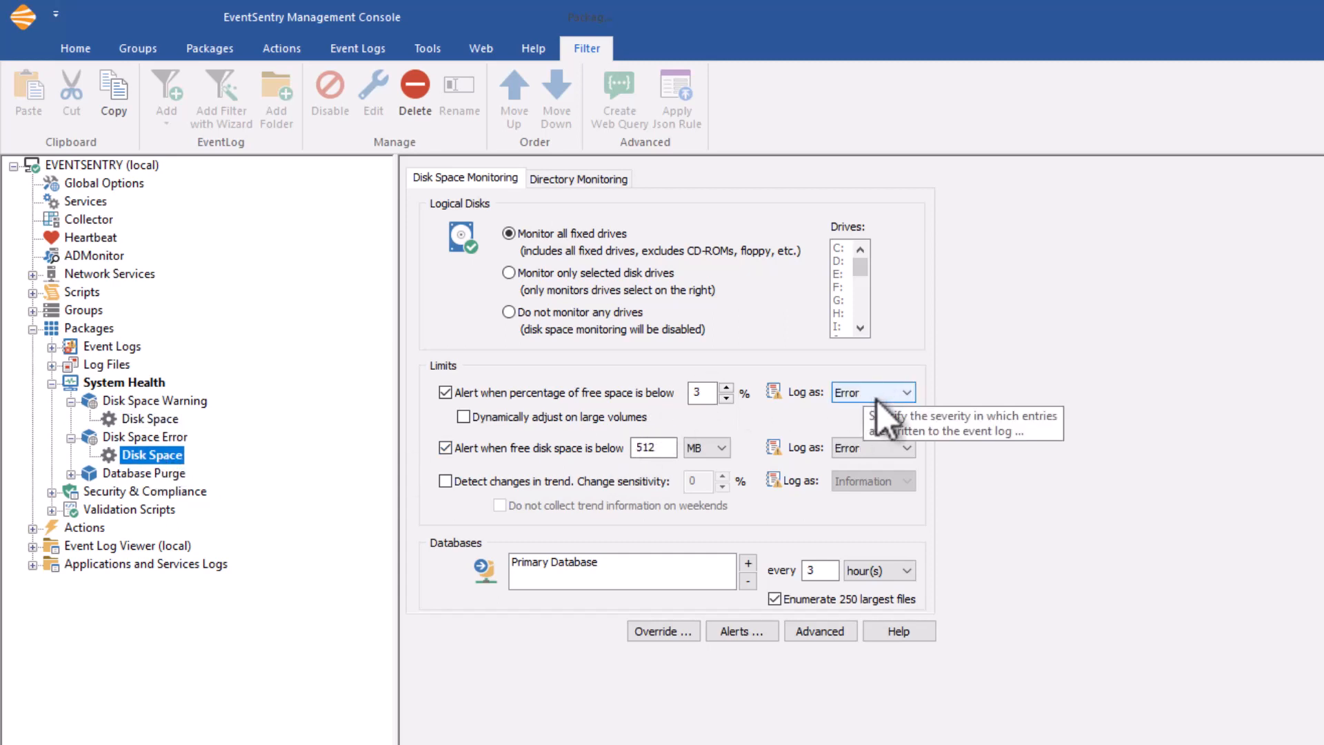
click(146, 420)
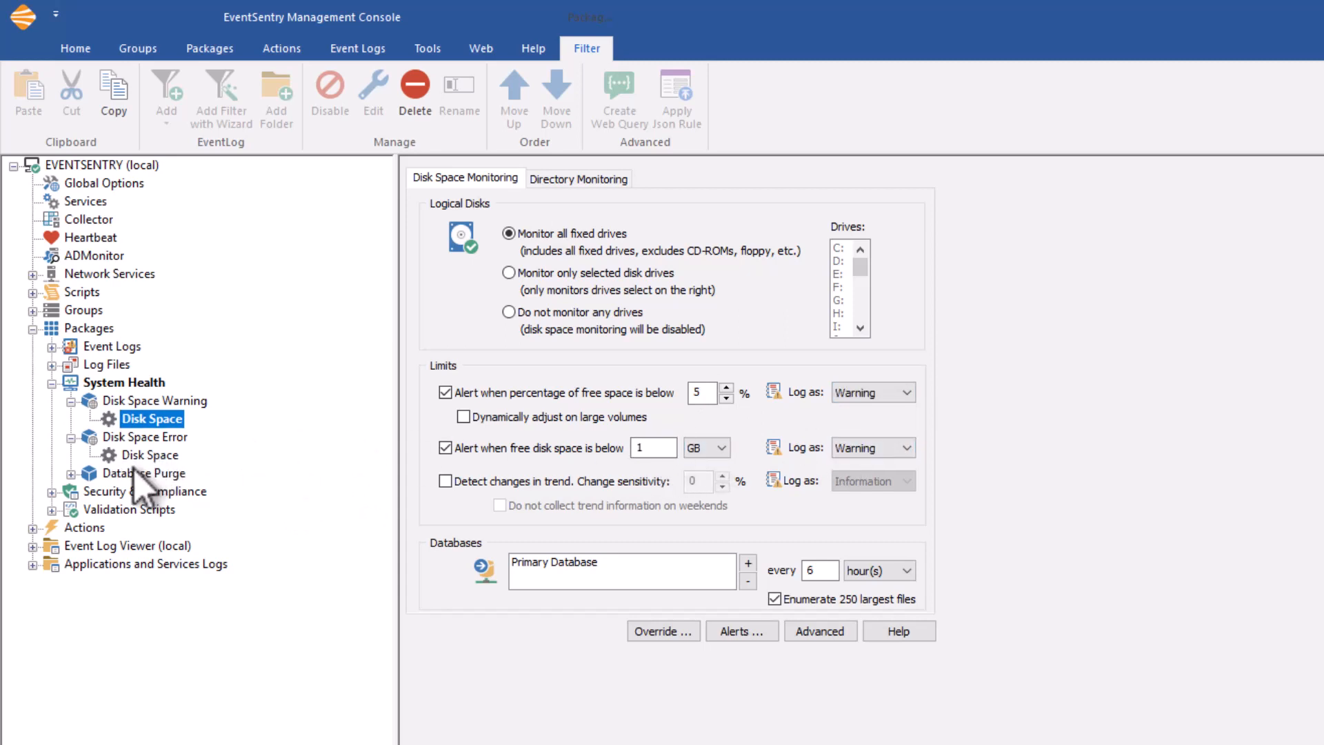
click(150, 455)
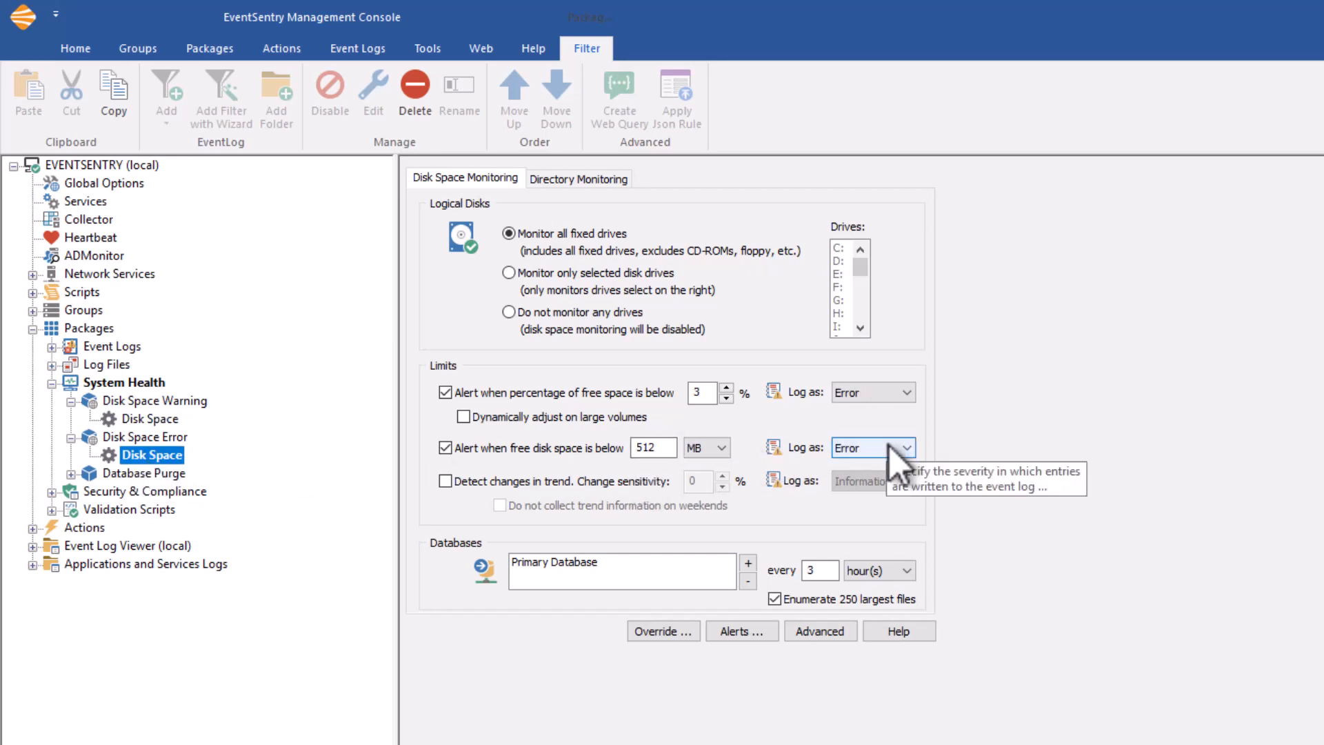
Examine the database recording interval and largest-files option in the Disk Space Warning package, and compare them with the Disk Space Error package.
click(150, 418)
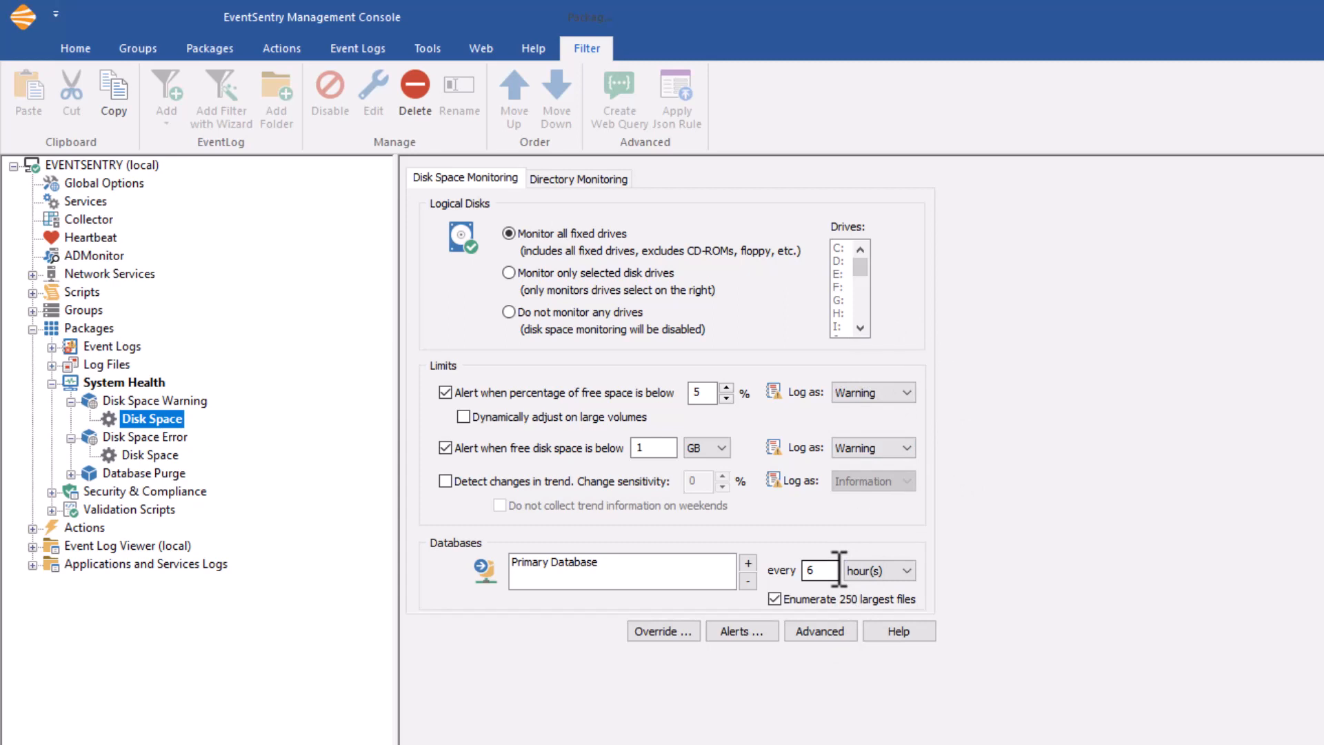
click(914, 577)
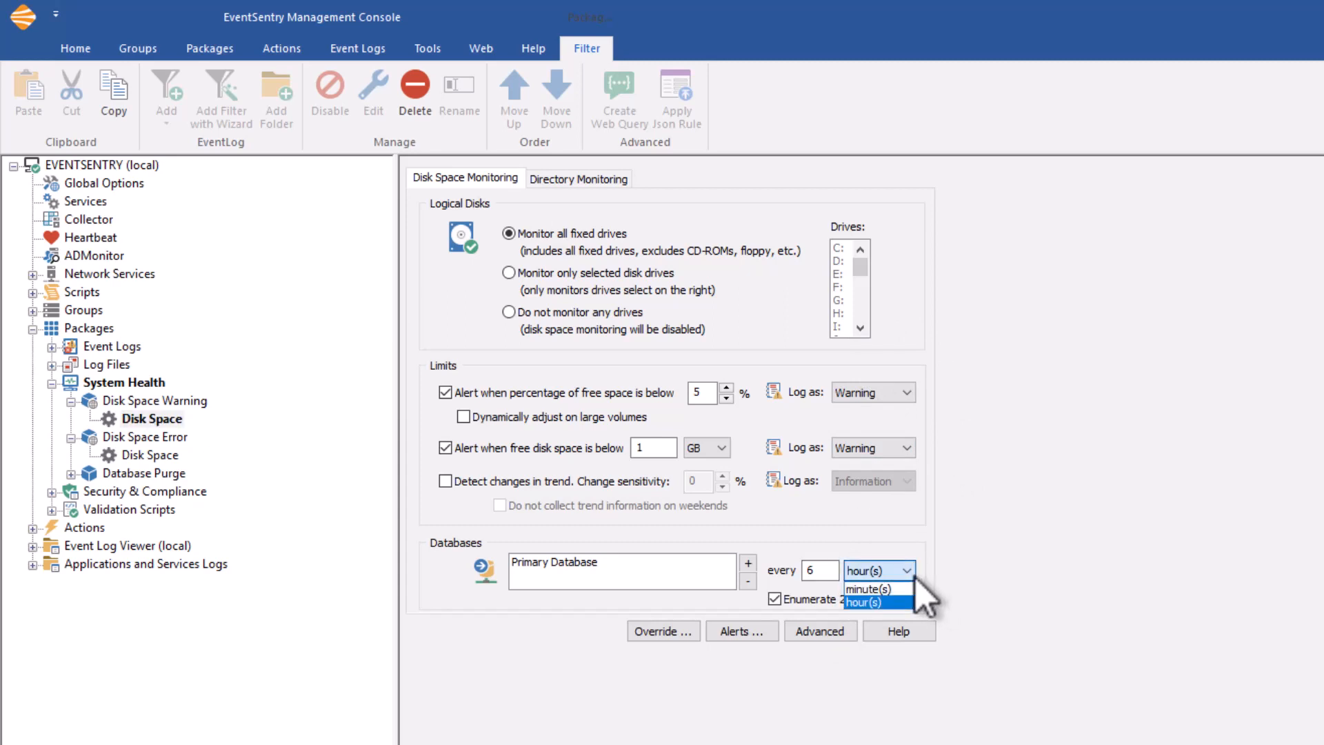
click(913, 573)
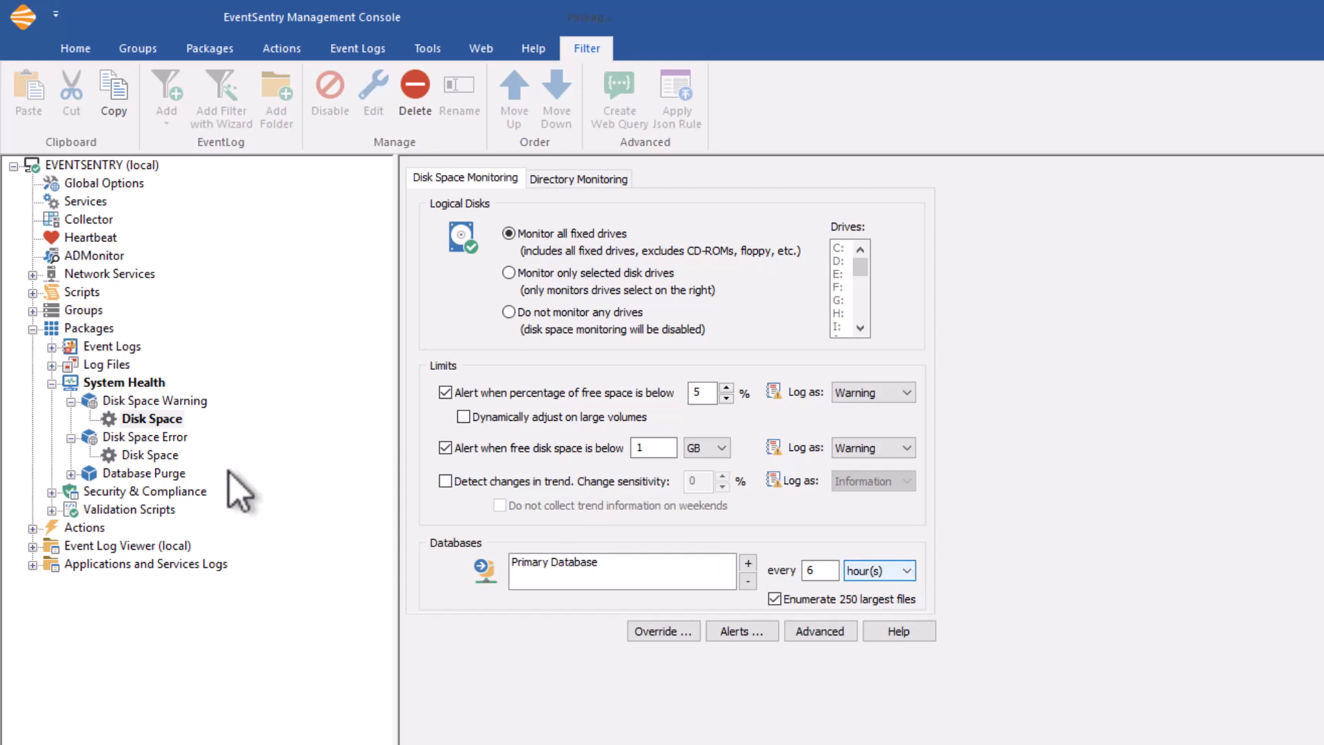
mouse_move(824, 606)
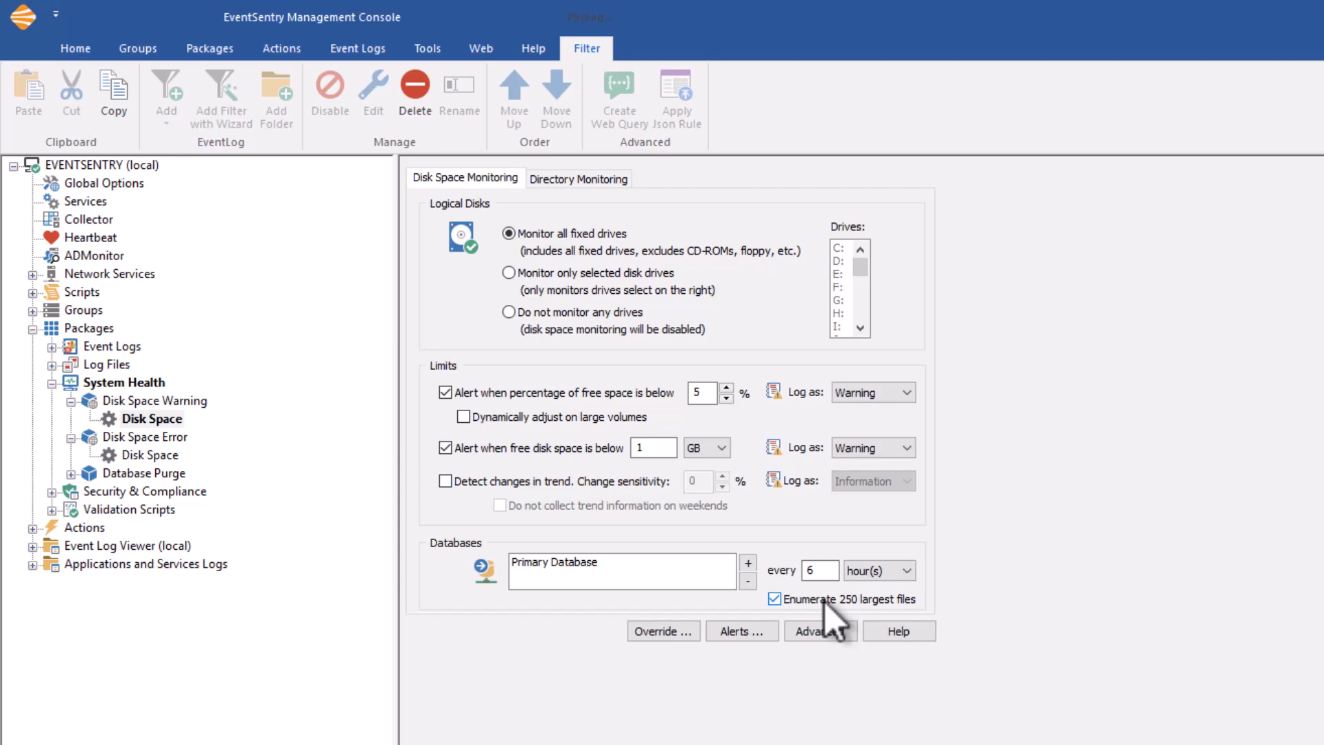
click(171, 455)
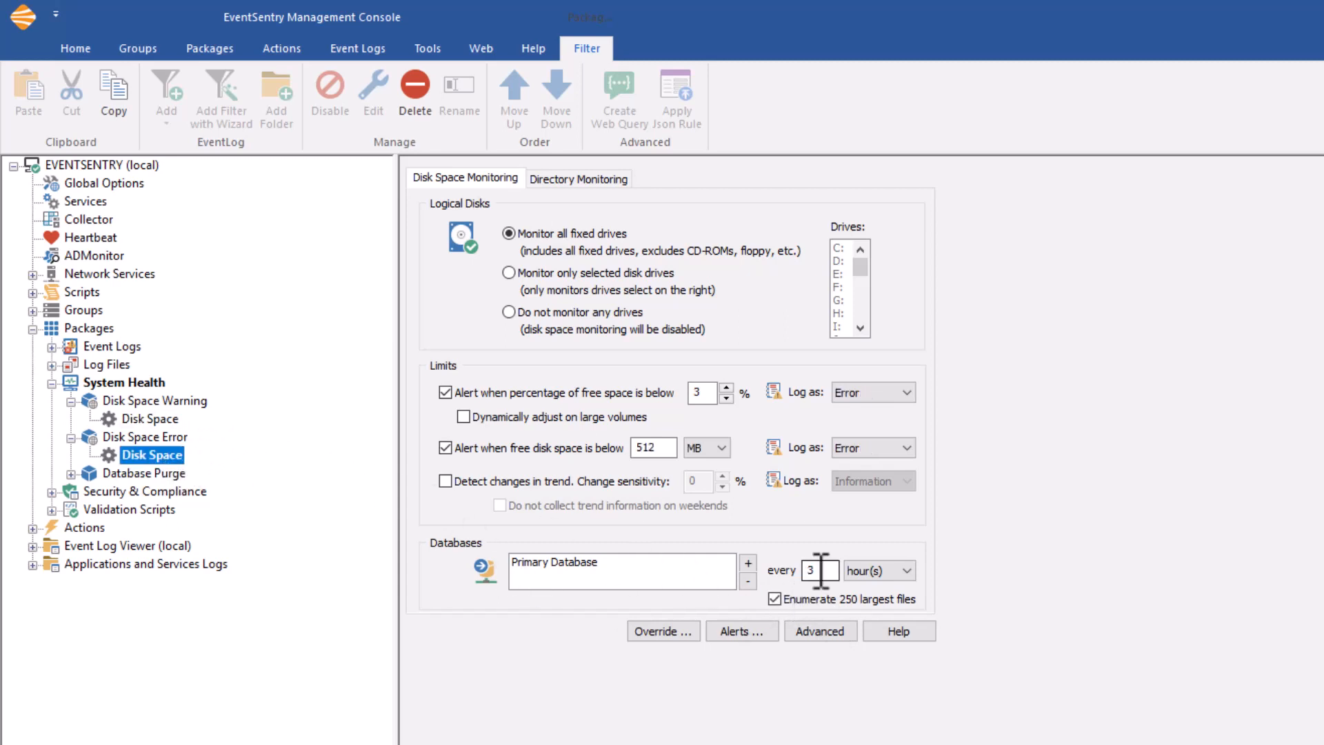
Compare the Disk Space settings of the warning and error packages, and check the error package's advanced health interval configuration without changing it.
click(155, 419)
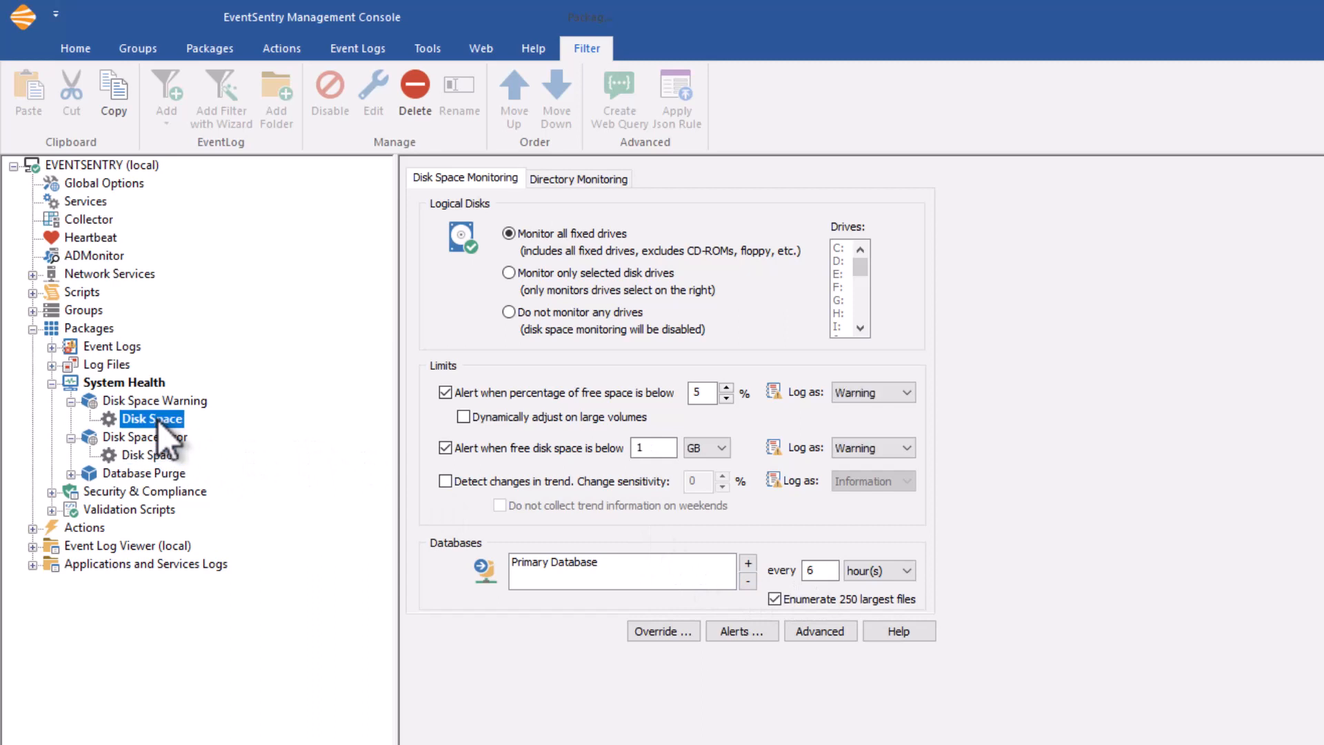
click(154, 455)
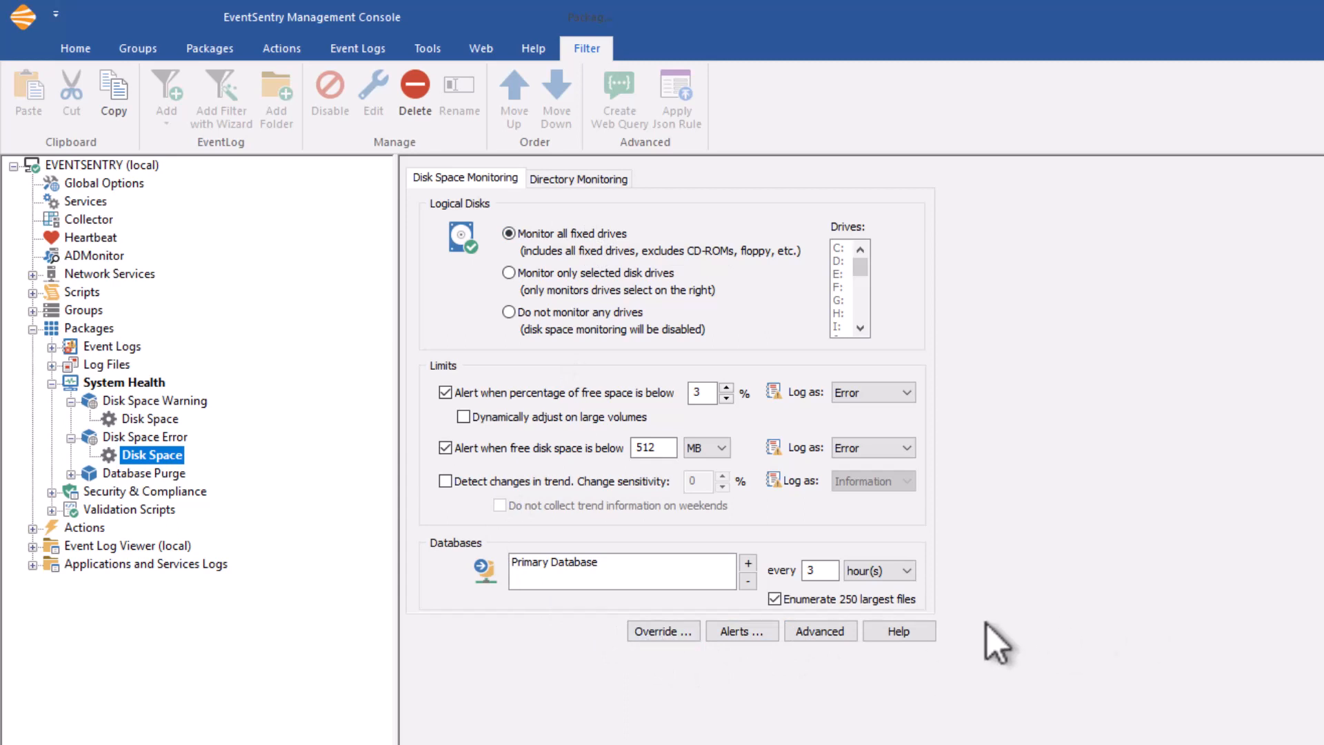
click(825, 631)
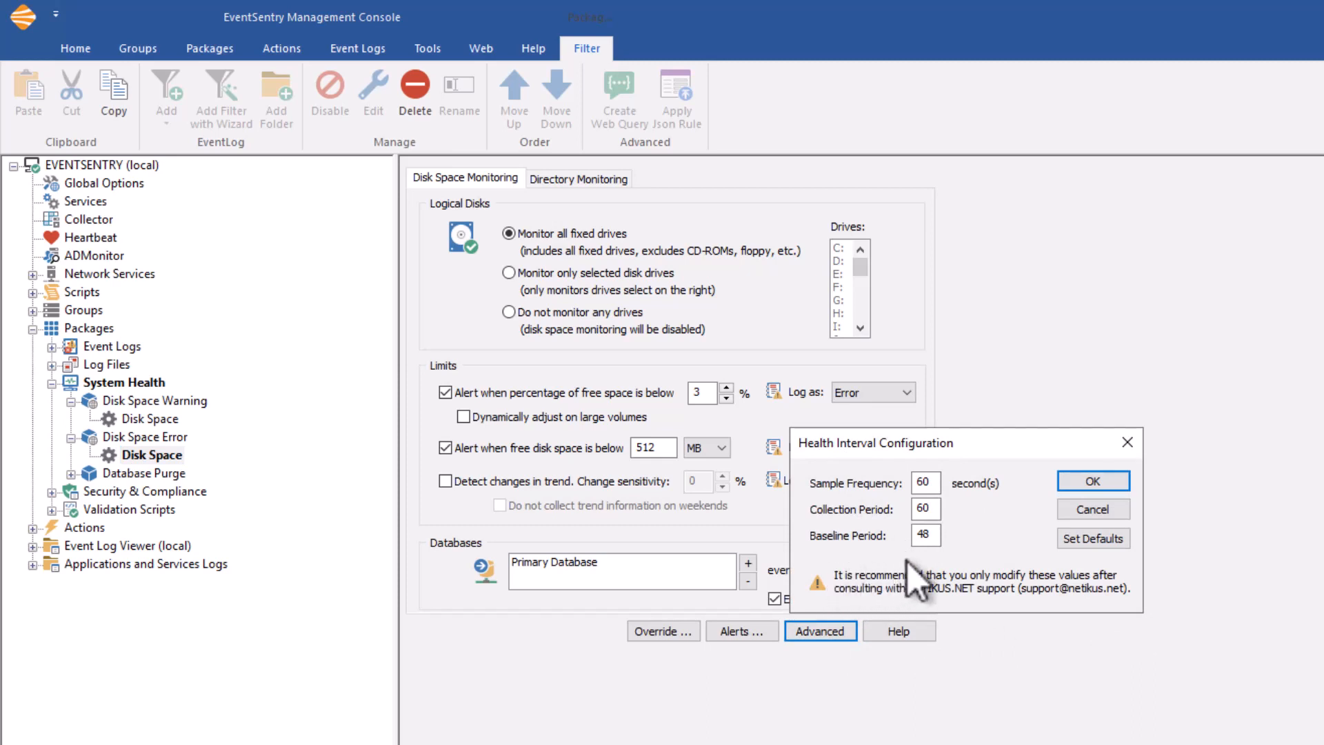
click(1089, 514)
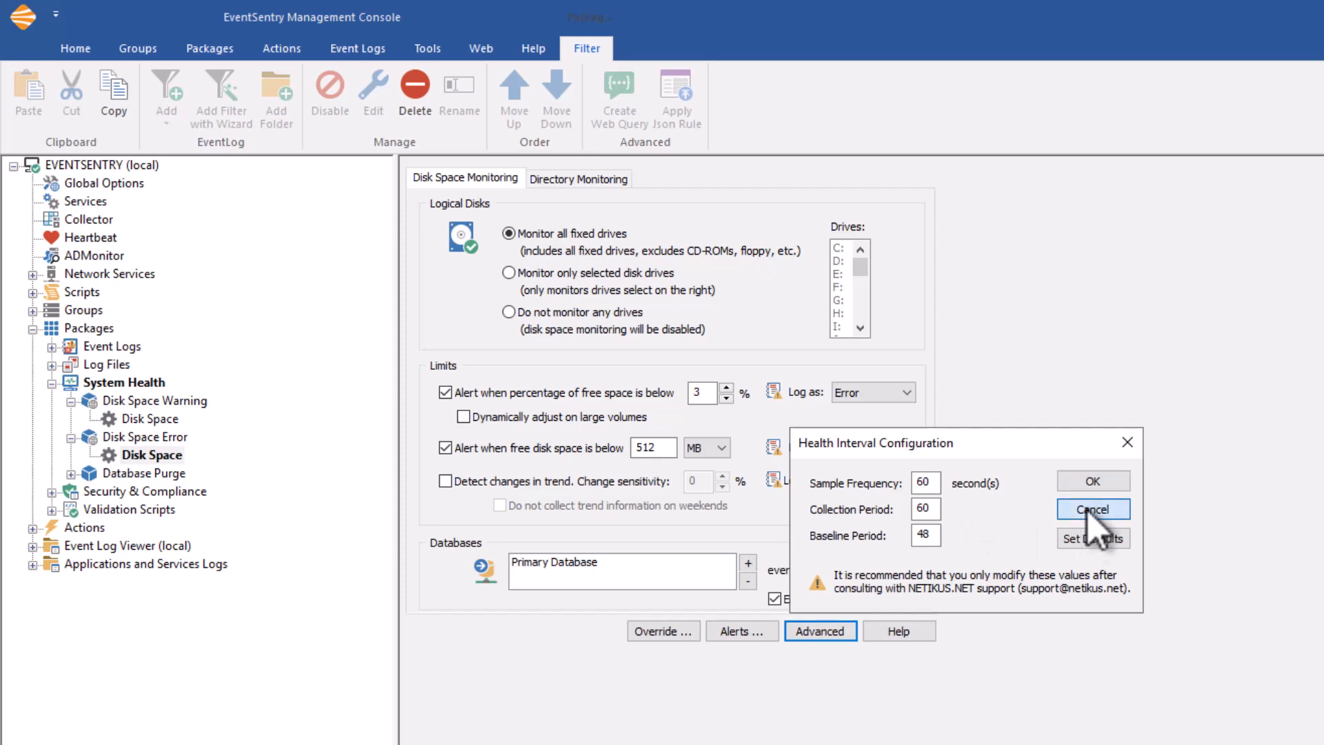
click(1090, 510)
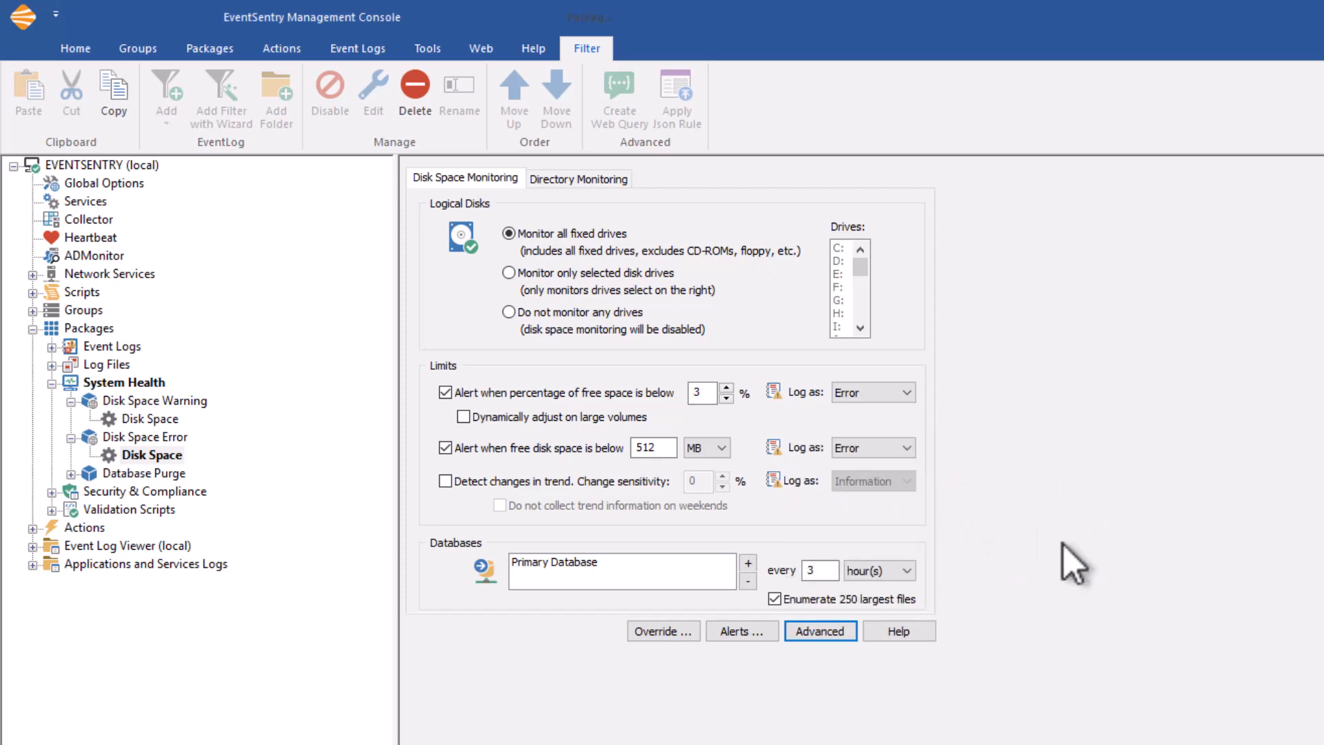
Preview the alert filter wizard with the EventSentry Alerts package and Default Email action up to the naming page, and cancel it.
click(512, 433)
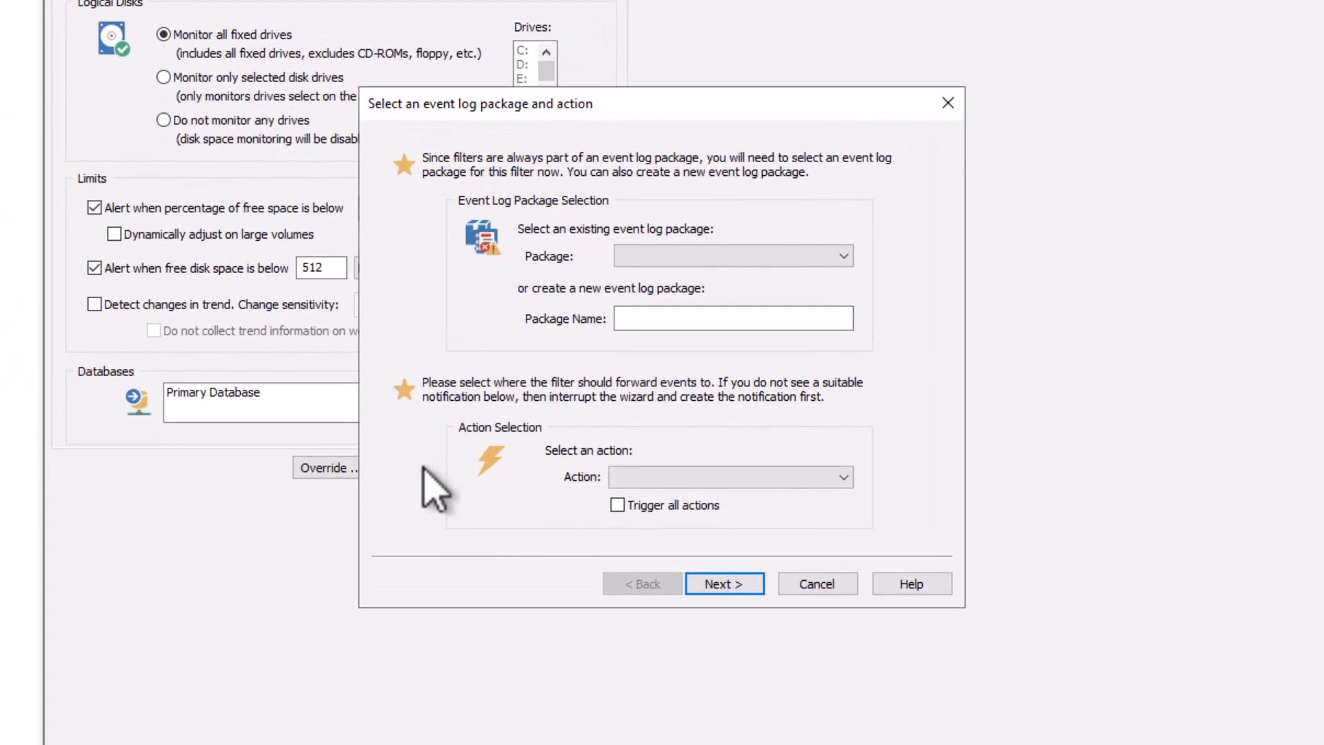
click(843, 257)
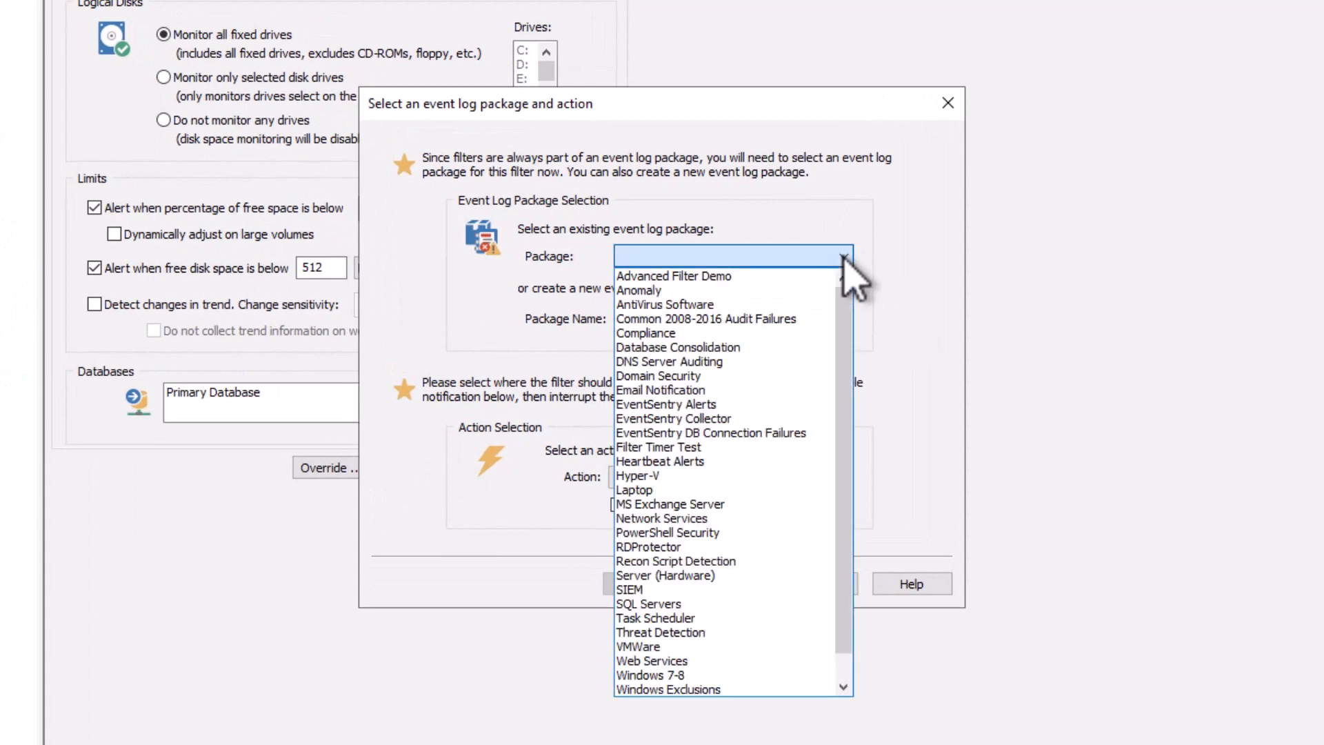
click(648, 404)
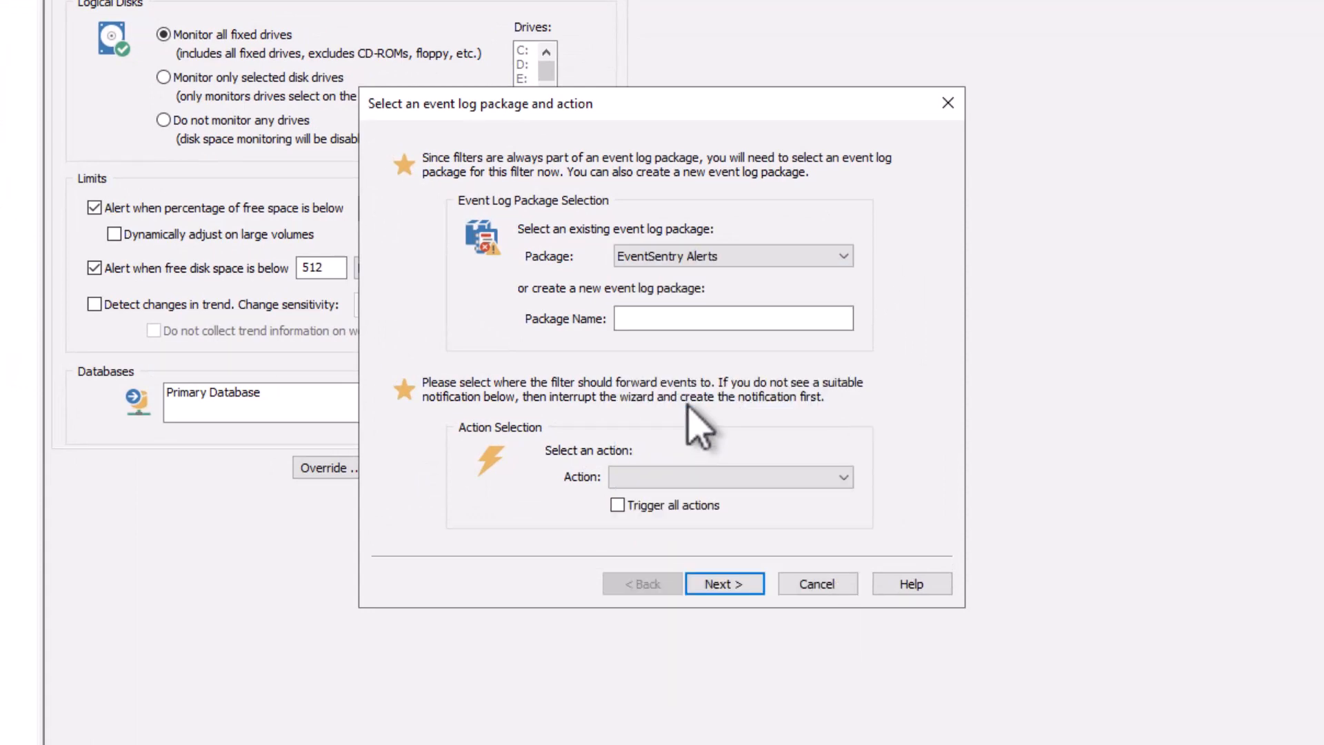
click(675, 477)
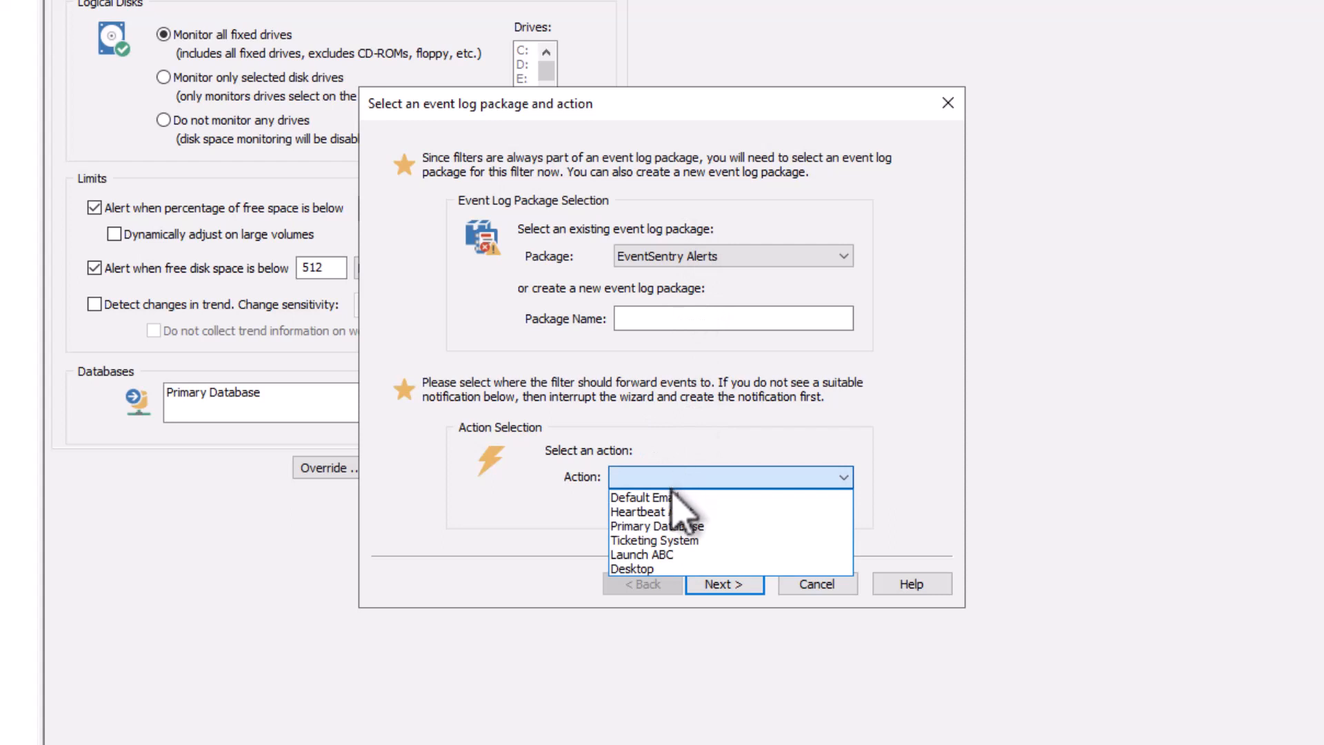
click(670, 498)
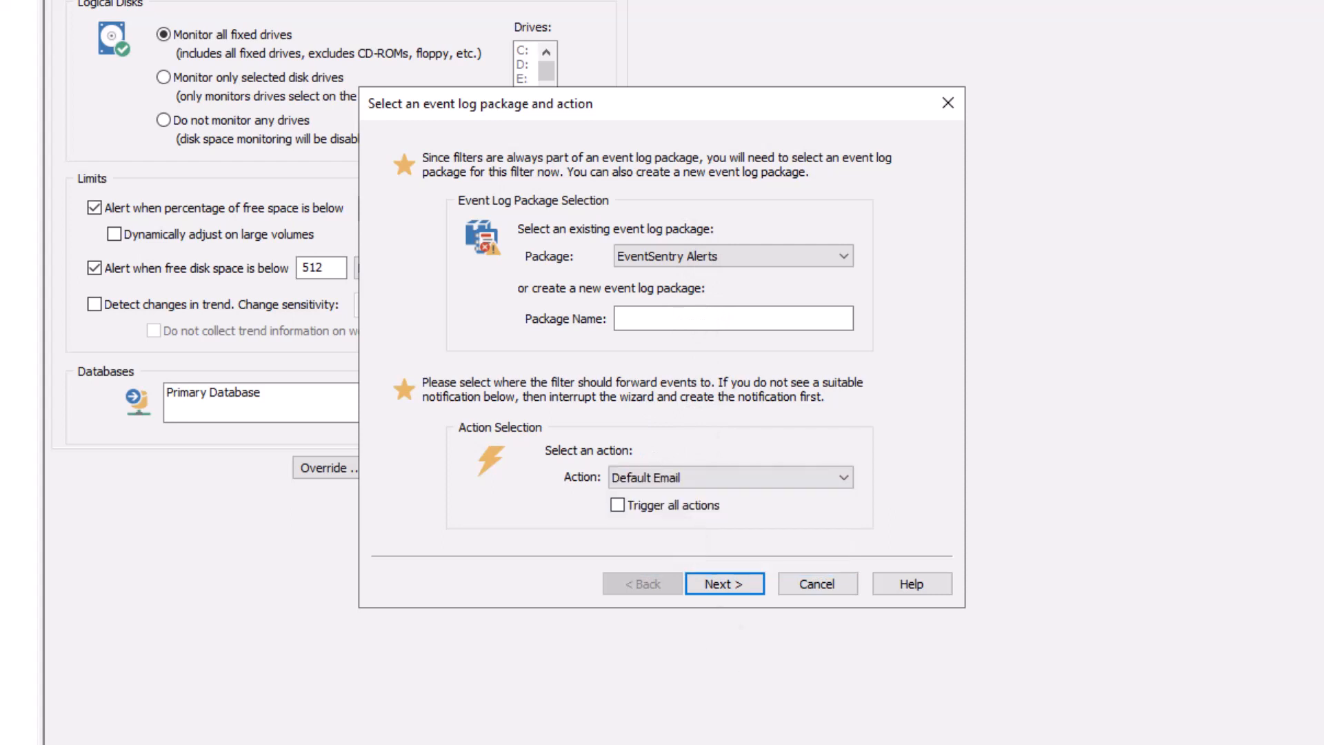
click(723, 585)
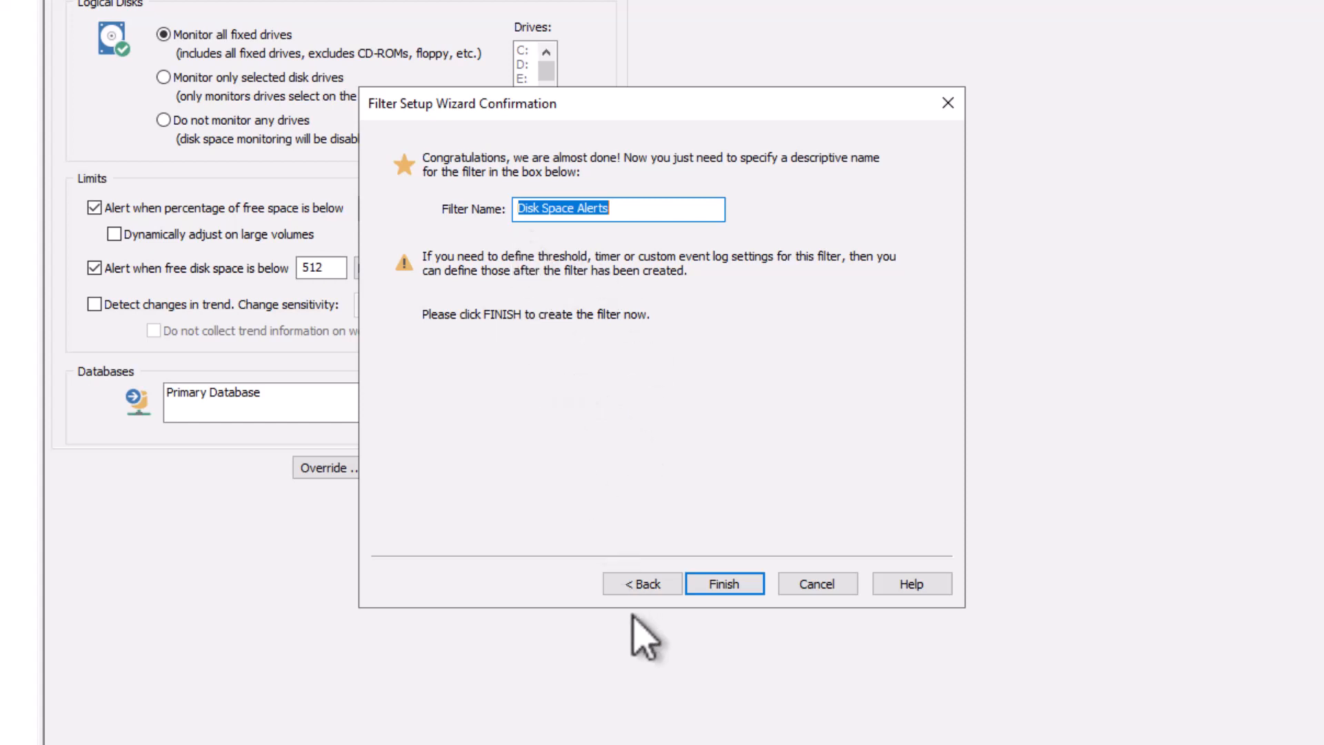
click(690, 586)
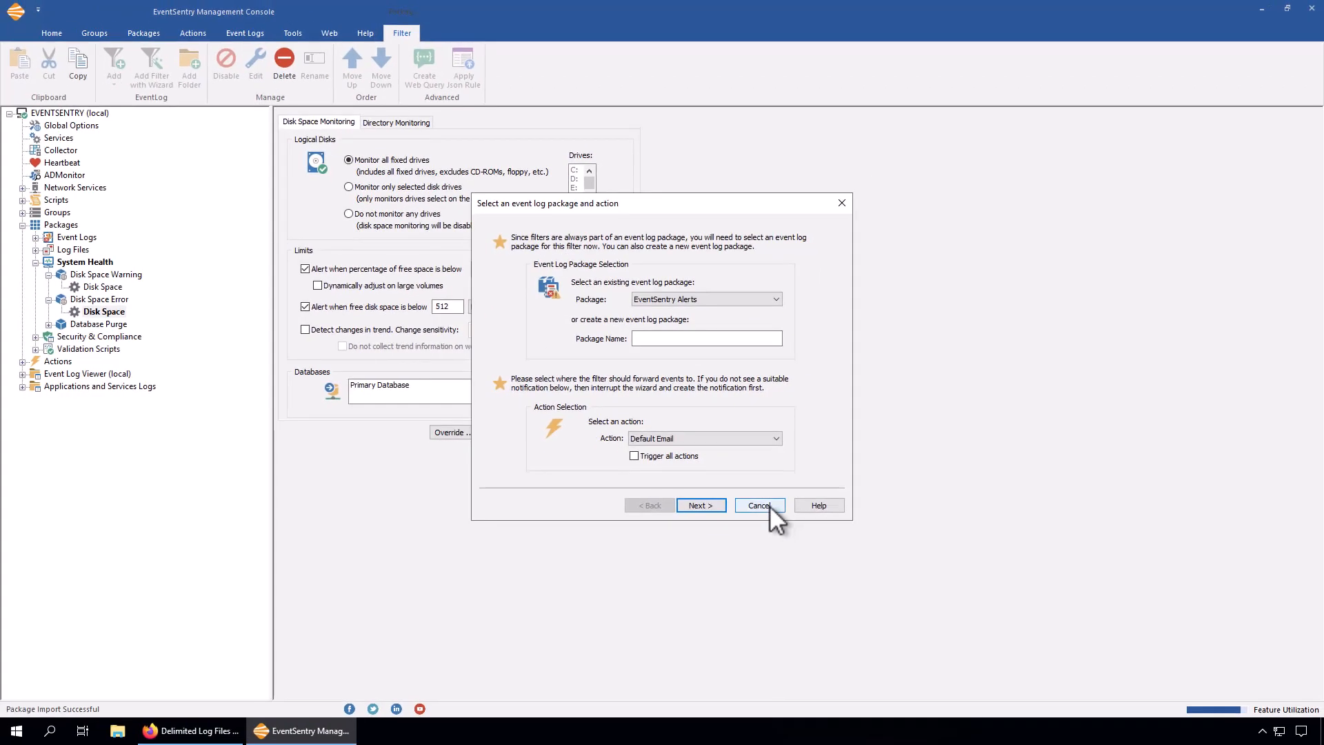
click(770, 506)
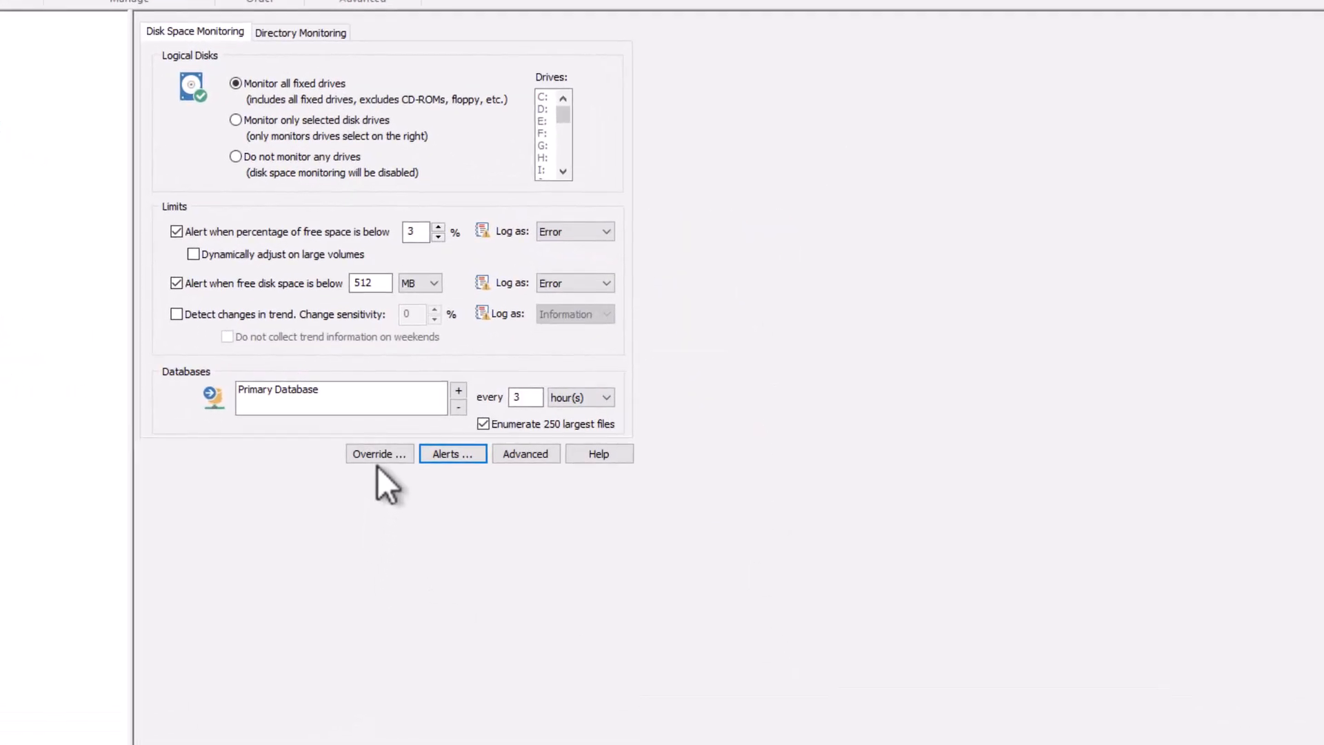
Add a disk space override for host SC-DC1-2022 to the Disk Space Error package.
click(380, 454)
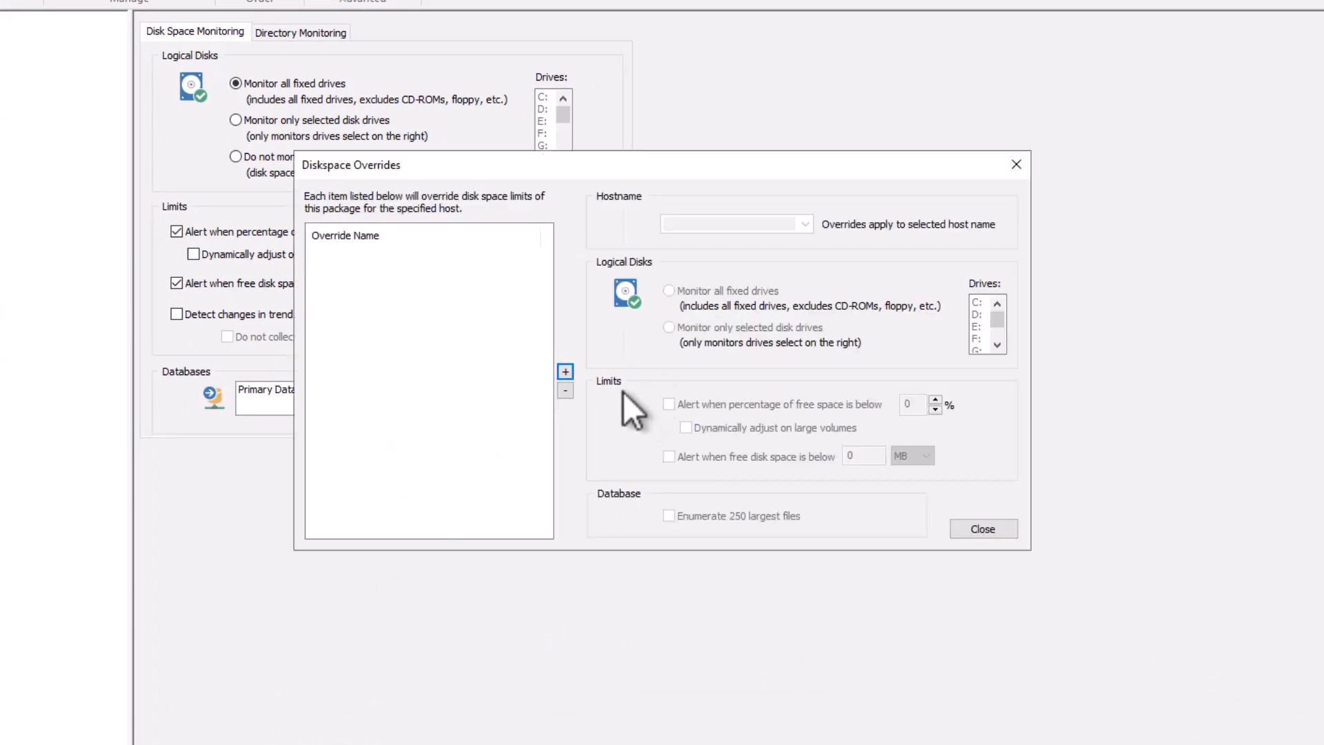
drag(610, 167, 958, 205)
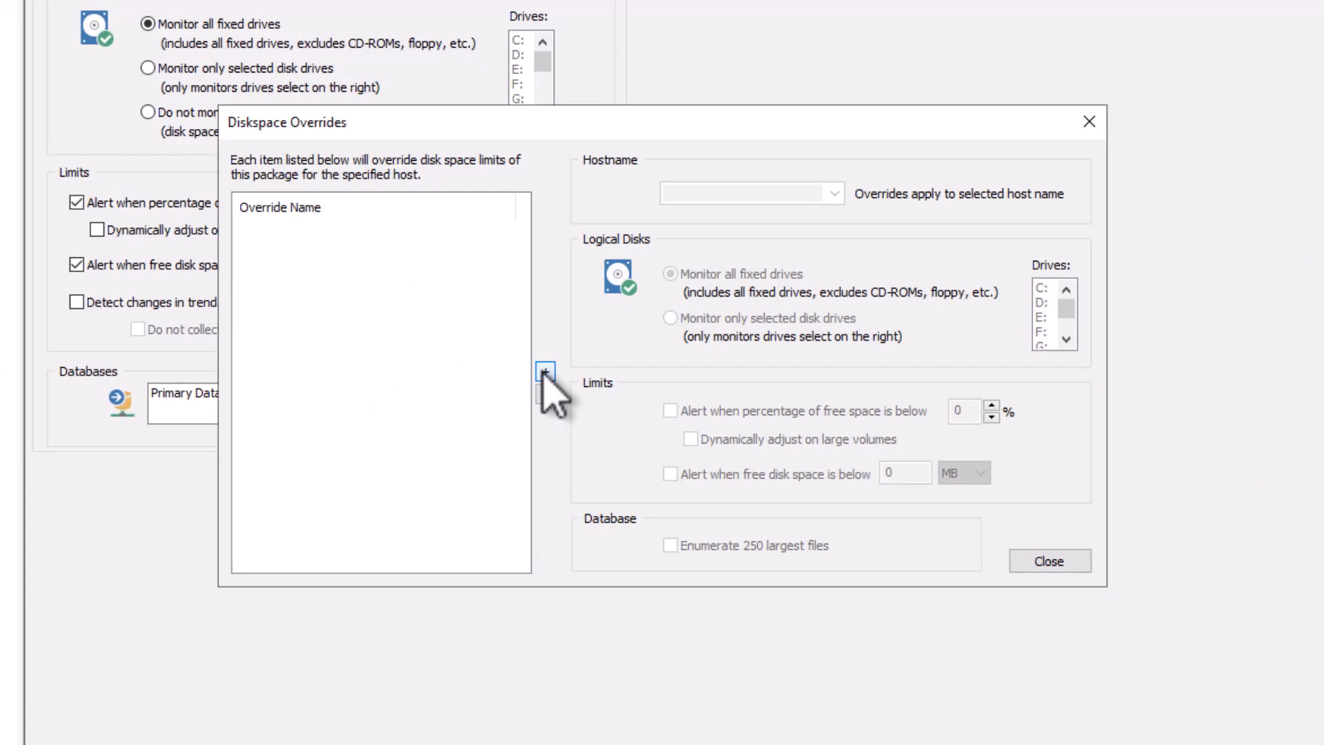
click(545, 372)
click(835, 194)
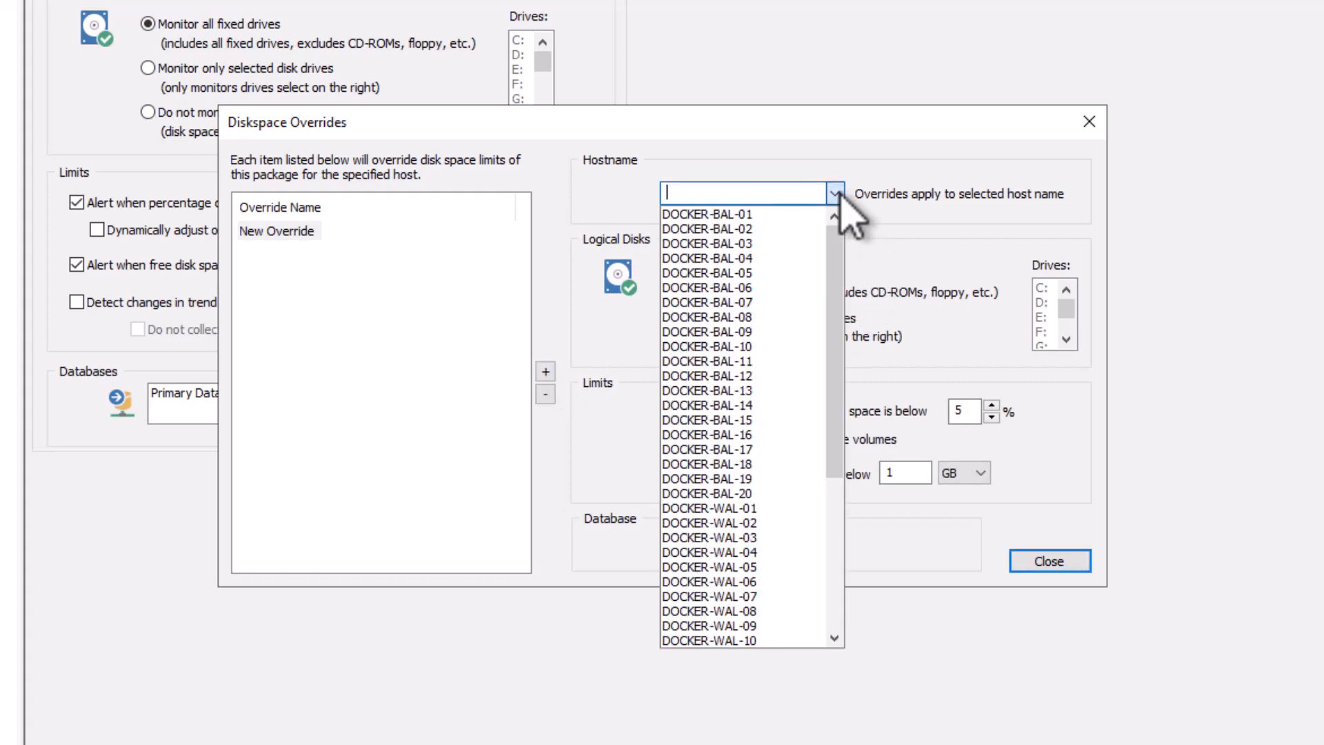
drag(838, 250, 814, 405)
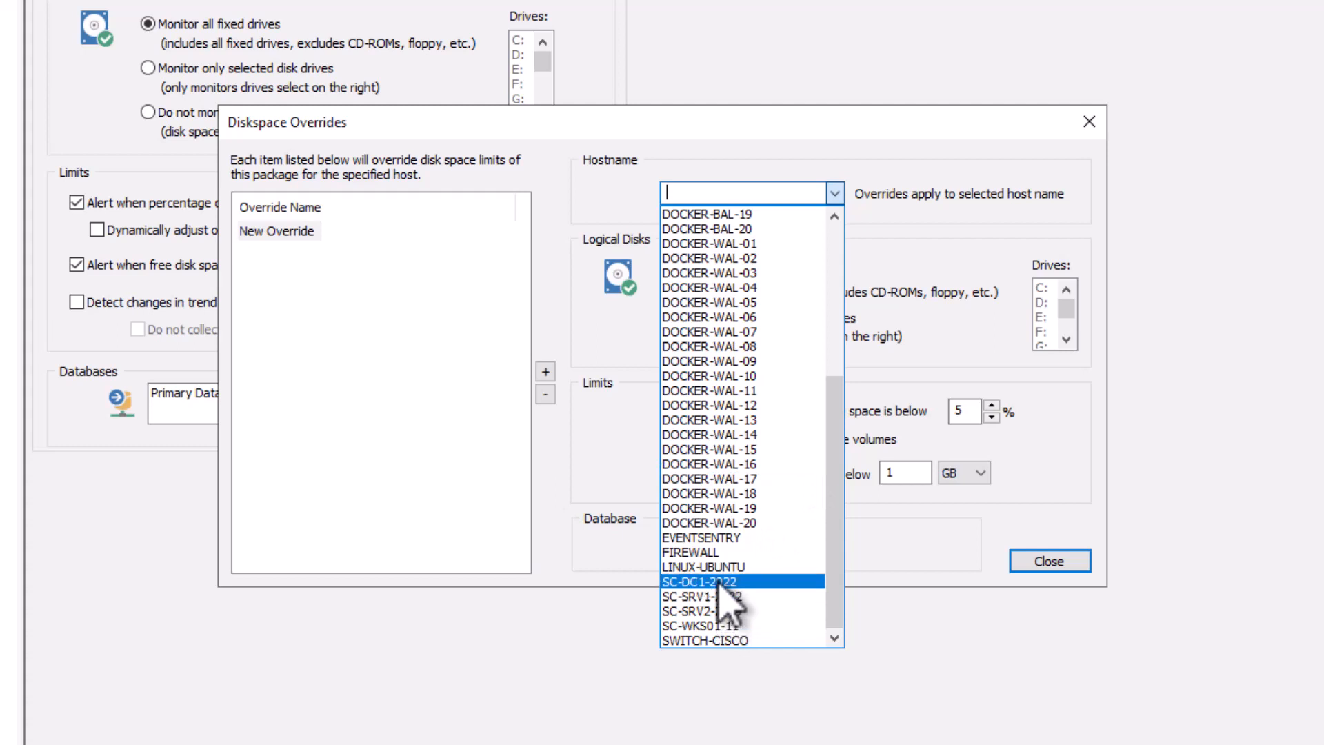
click(794, 581)
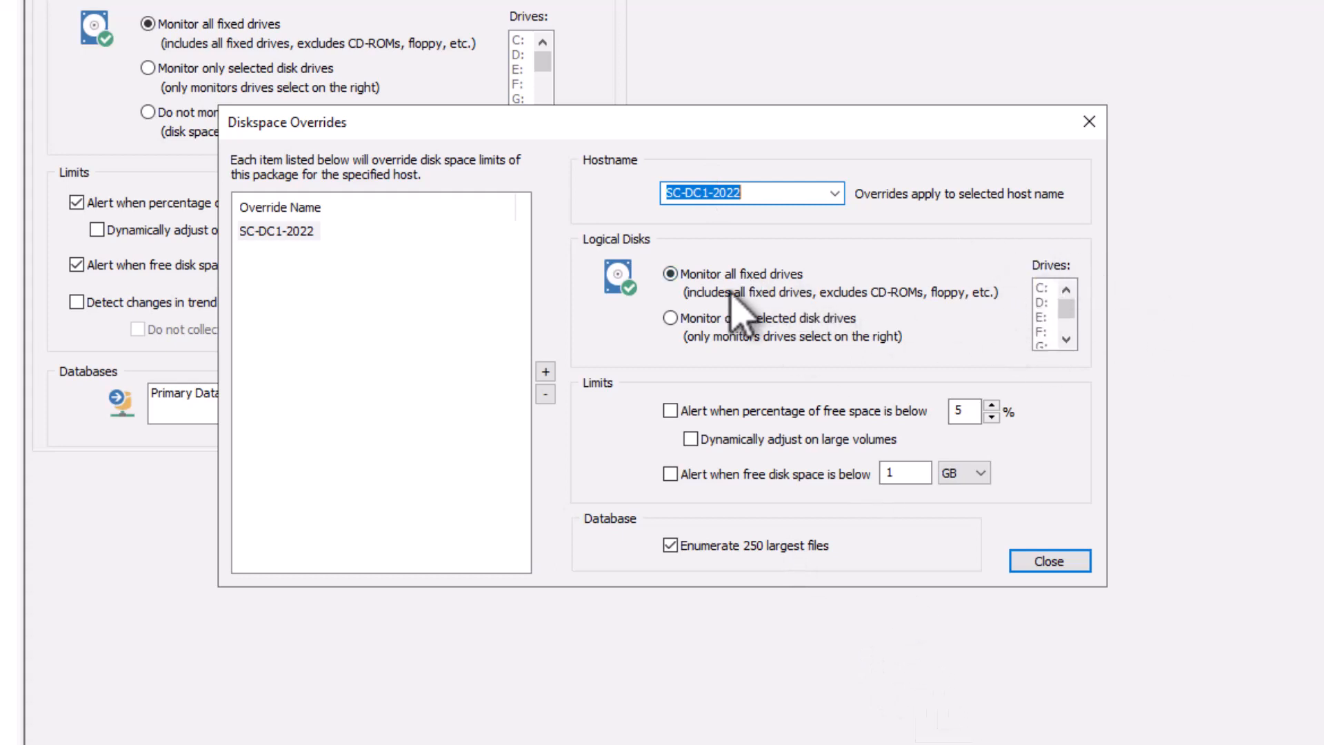
Enable the override's alert limits at 10% free space, dynamically adjusted on large volumes, and 2 GB free disk space, and close the overrides.
click(718, 412)
double_click(966, 412)
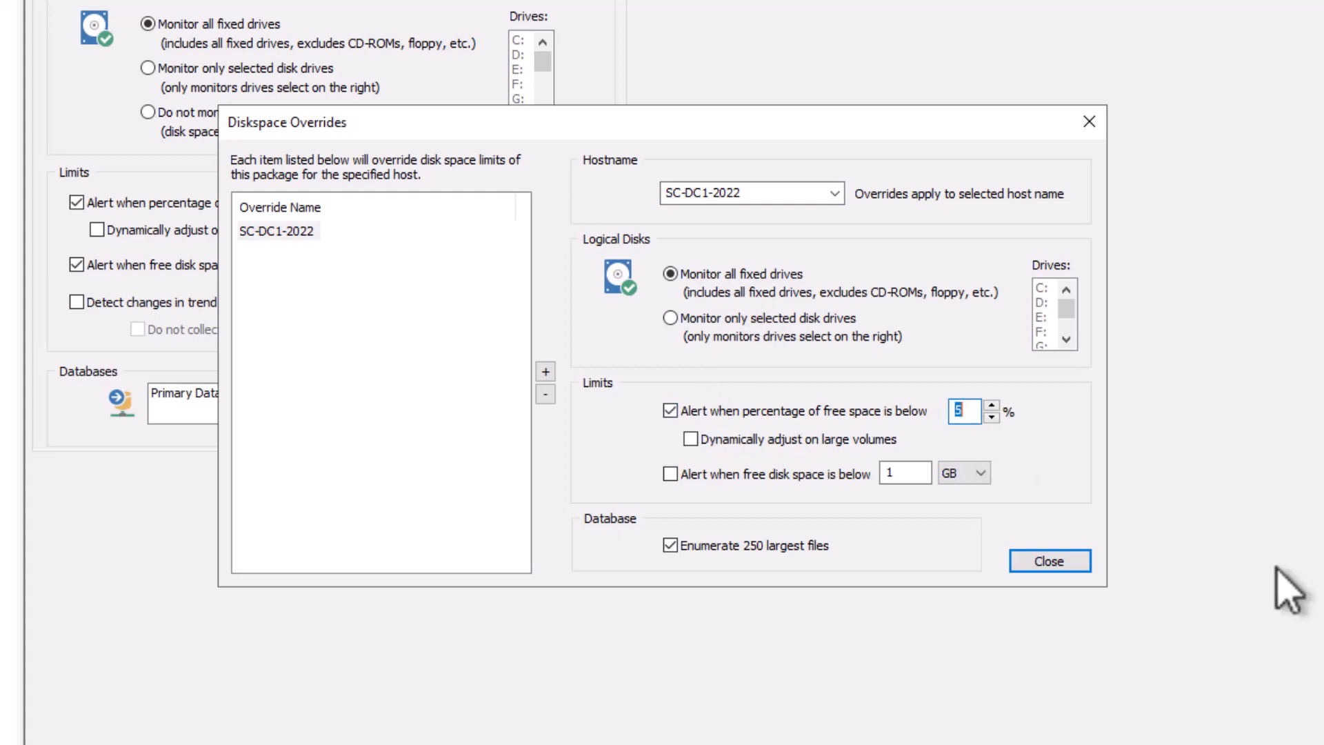
text(10)
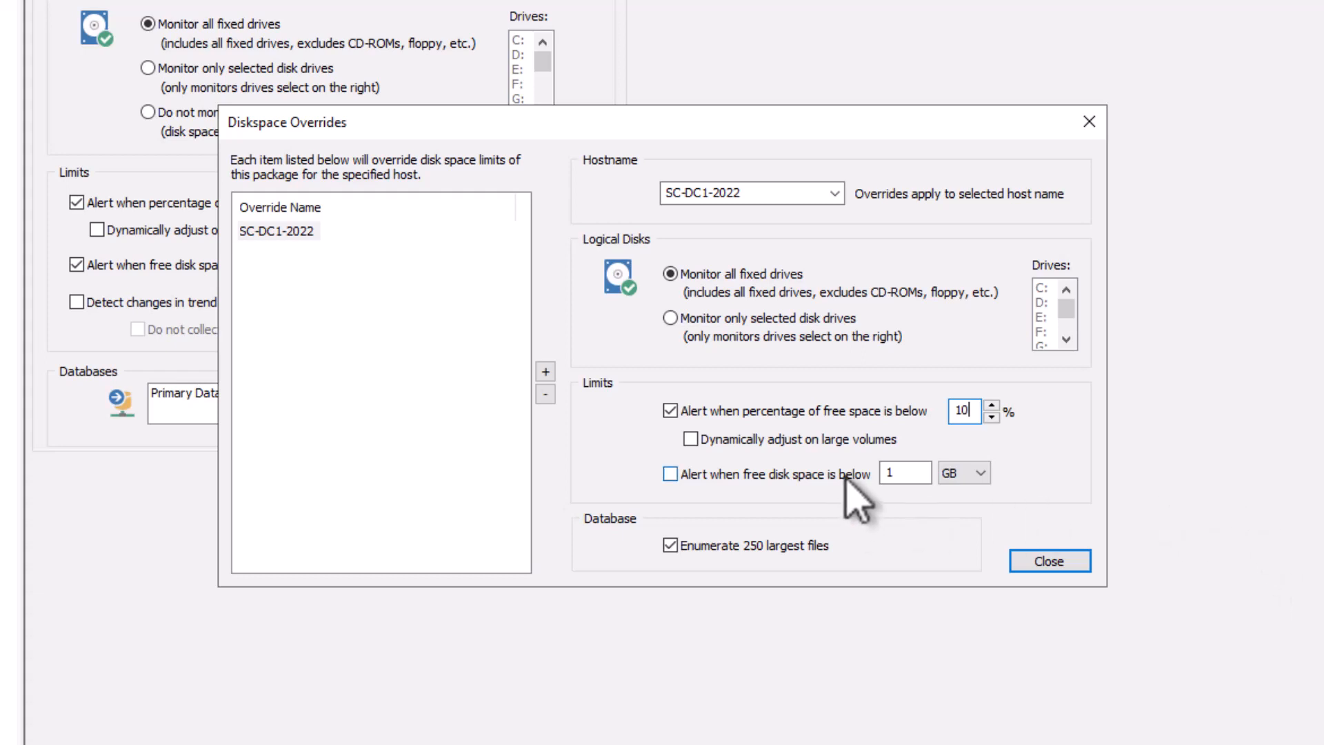
click(785, 442)
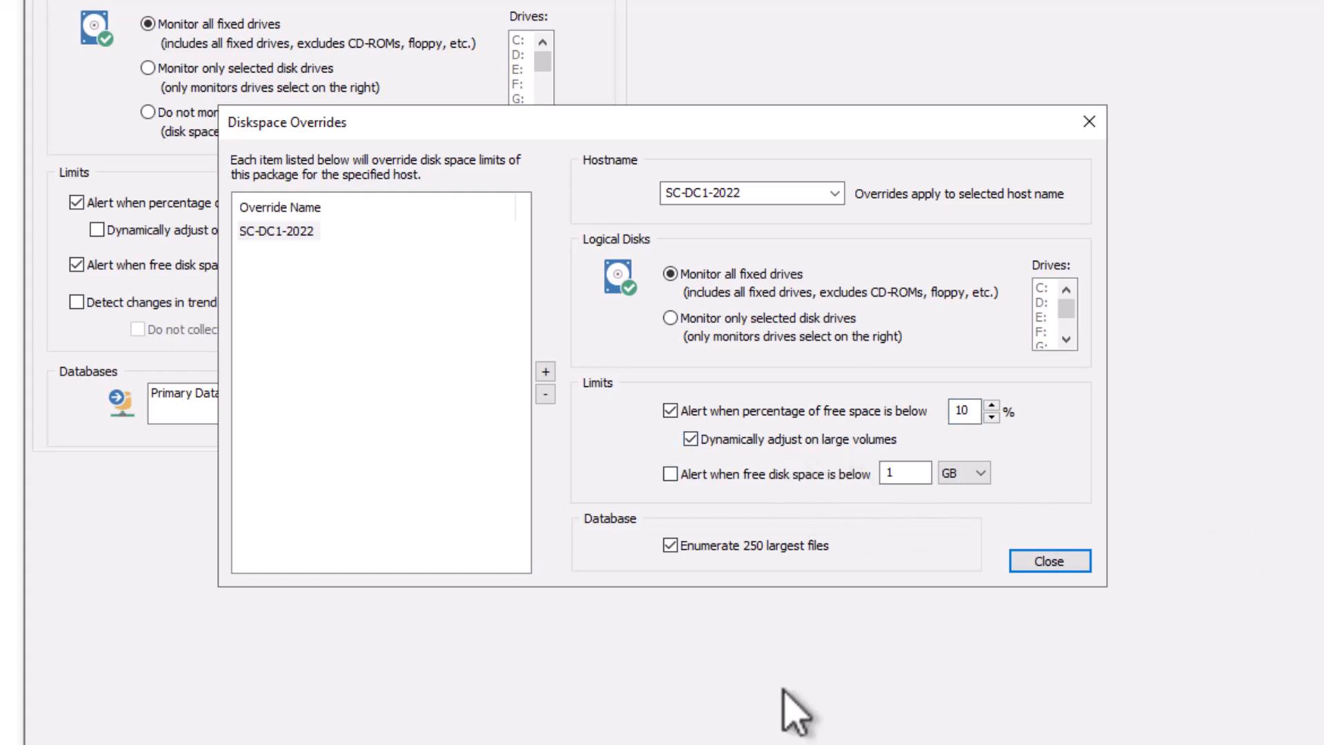
click(800, 475)
double_click(910, 473)
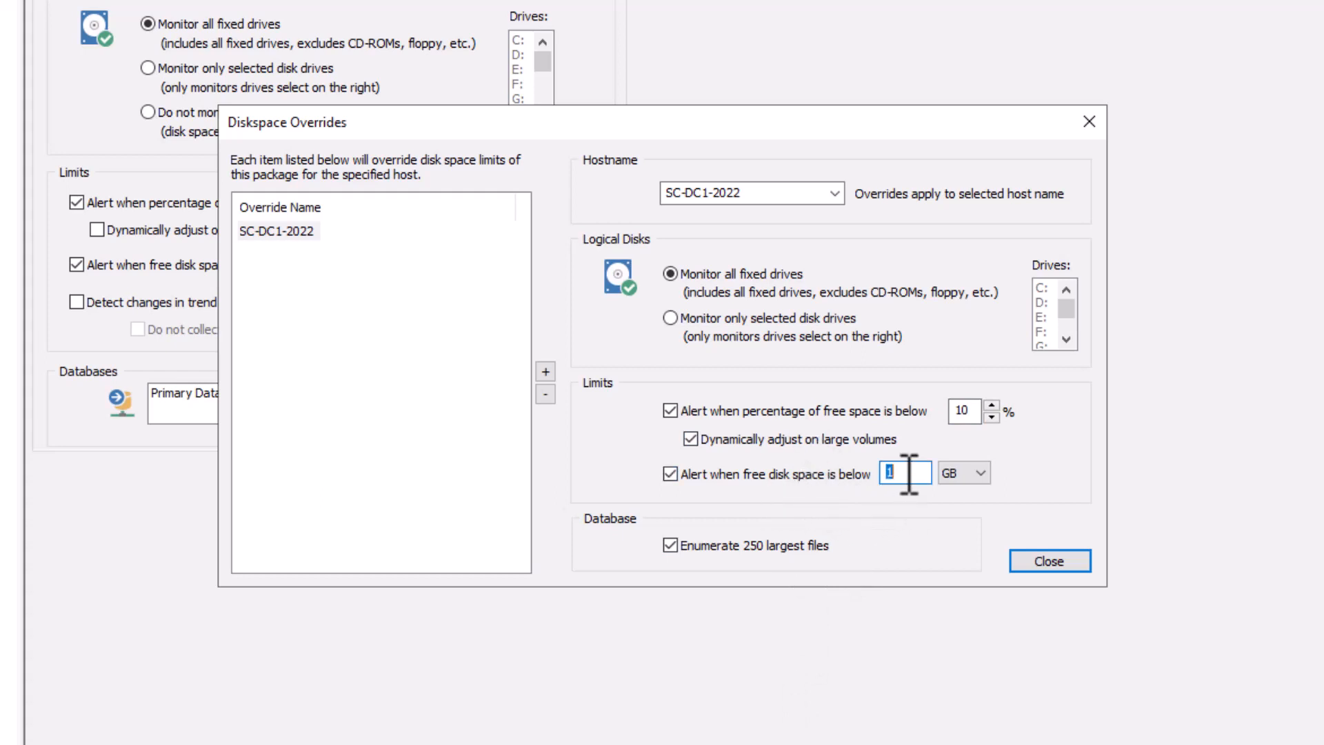
text(2)
click(1036, 561)
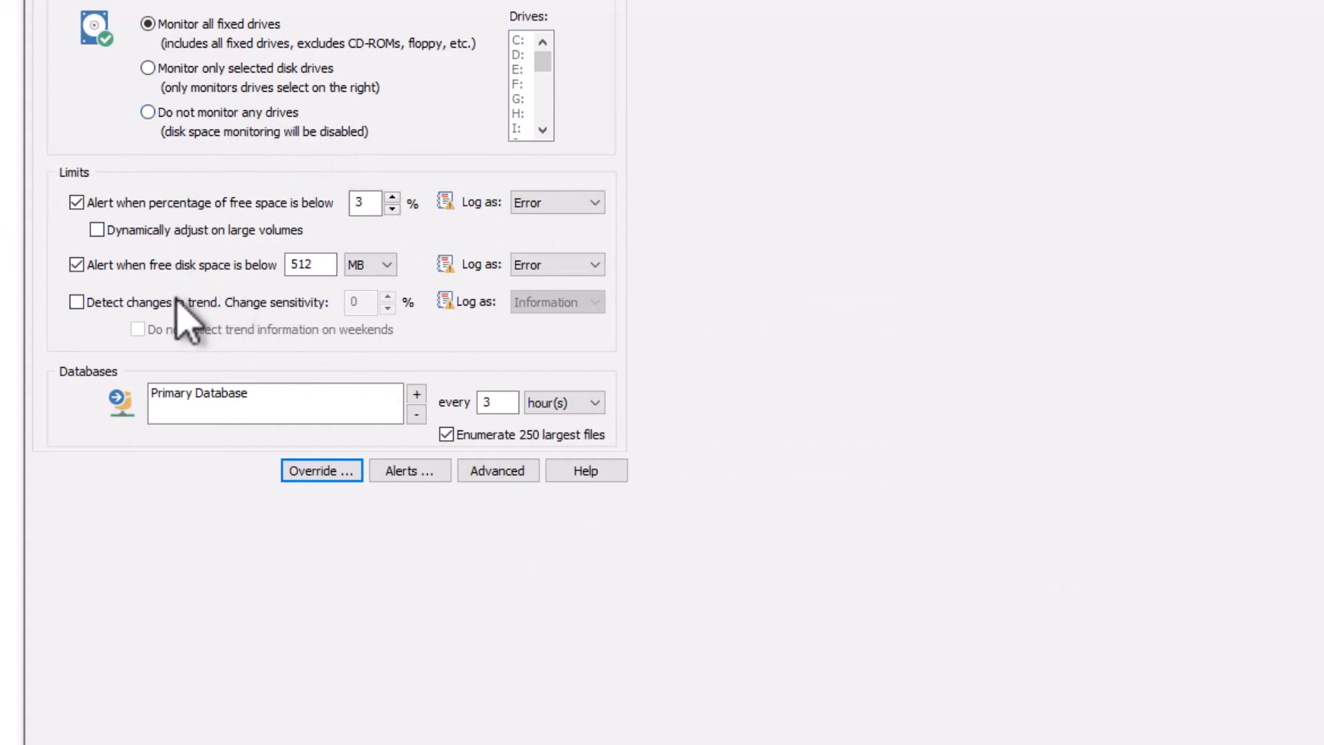
Reopen the disk space overrides, check the SC-DC1-2022 entry's saved limits, and close them.
click(322, 472)
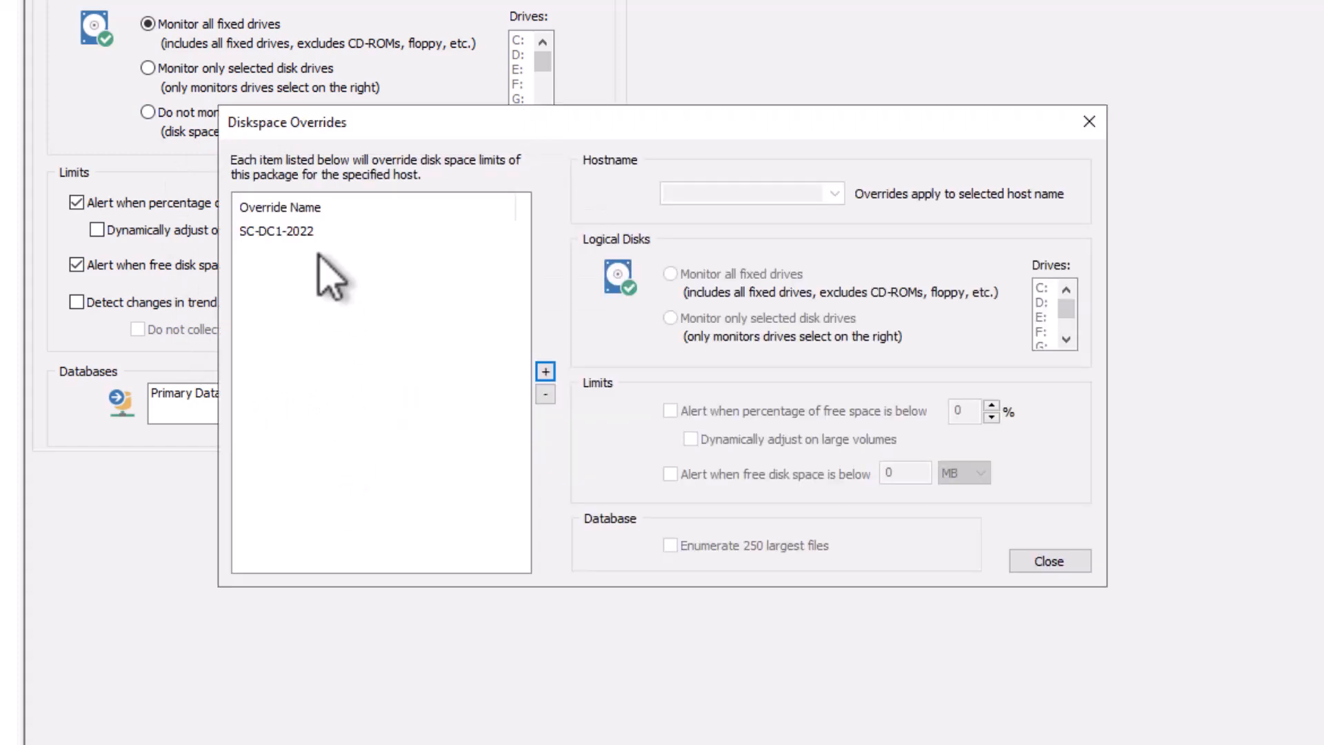
click(290, 231)
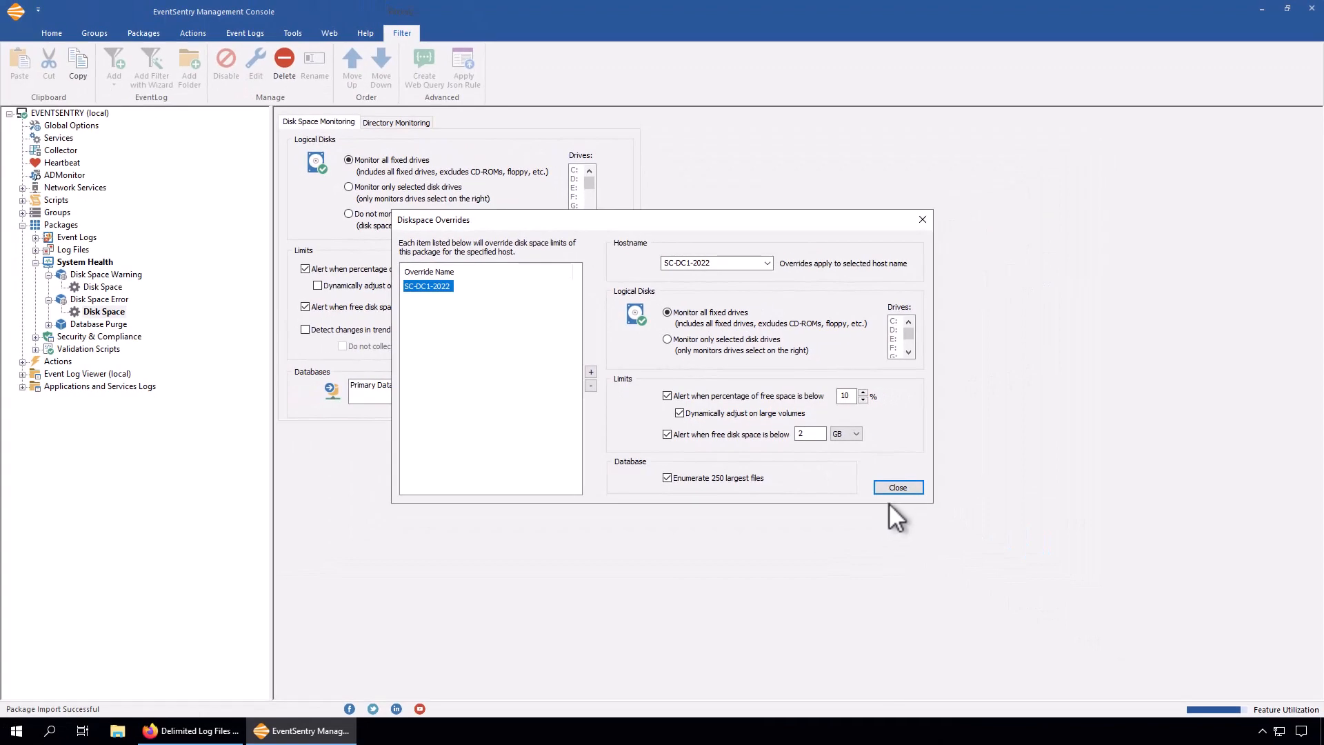
click(897, 488)
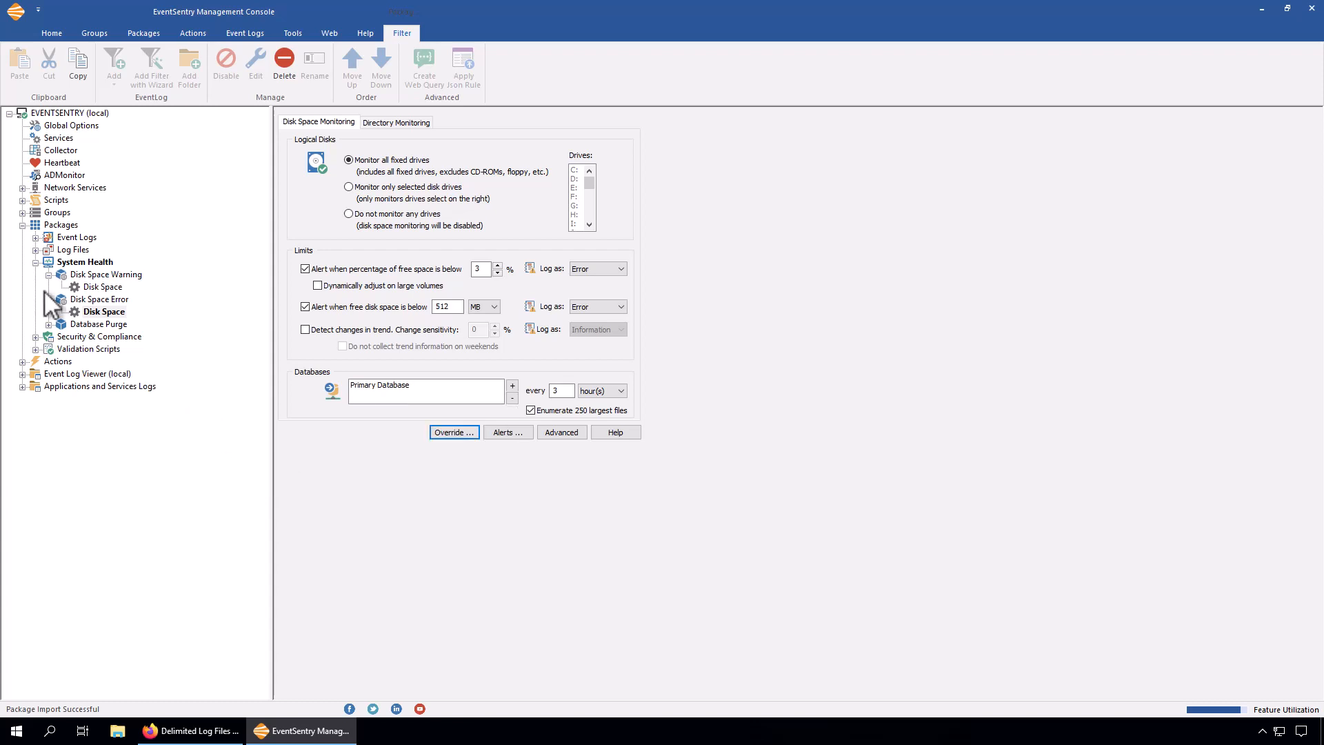
Switch to EventSentry Web Reports in the browser and open the Diskspace Status page from the Health features.
click(178, 733)
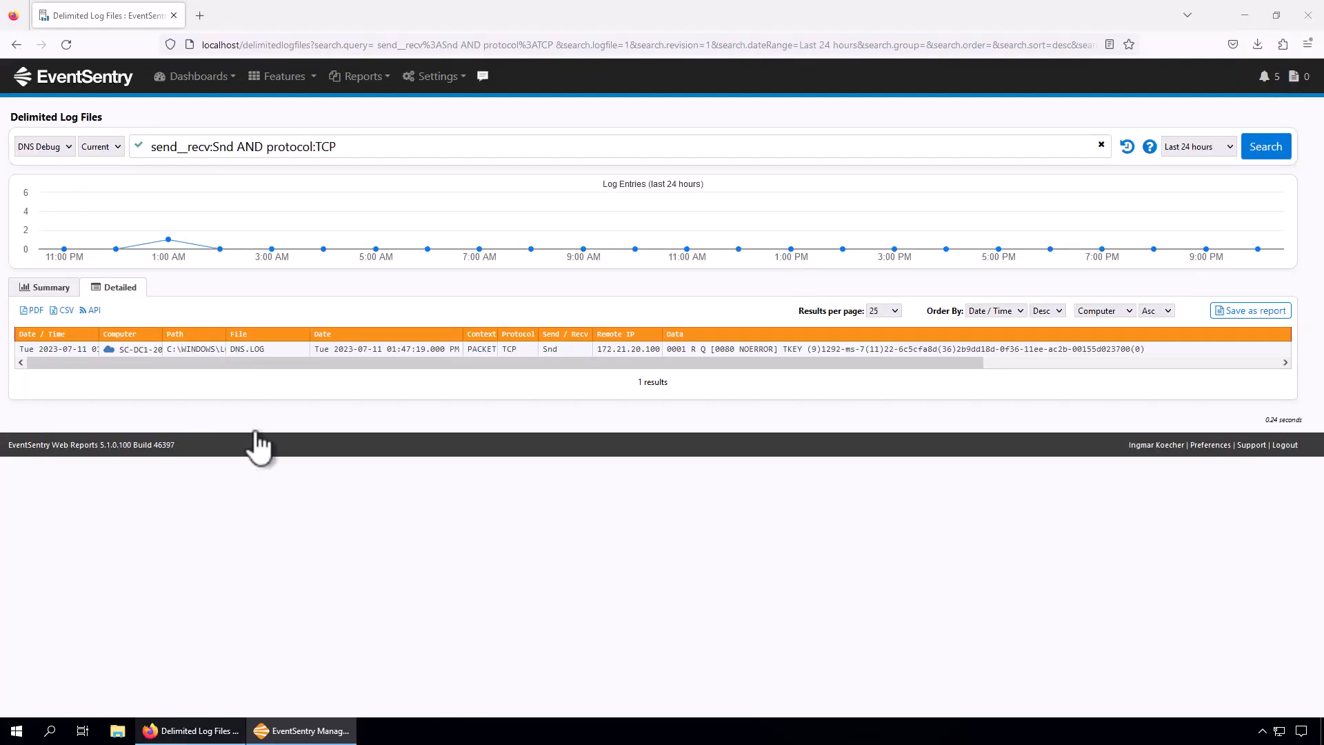
click(285, 77)
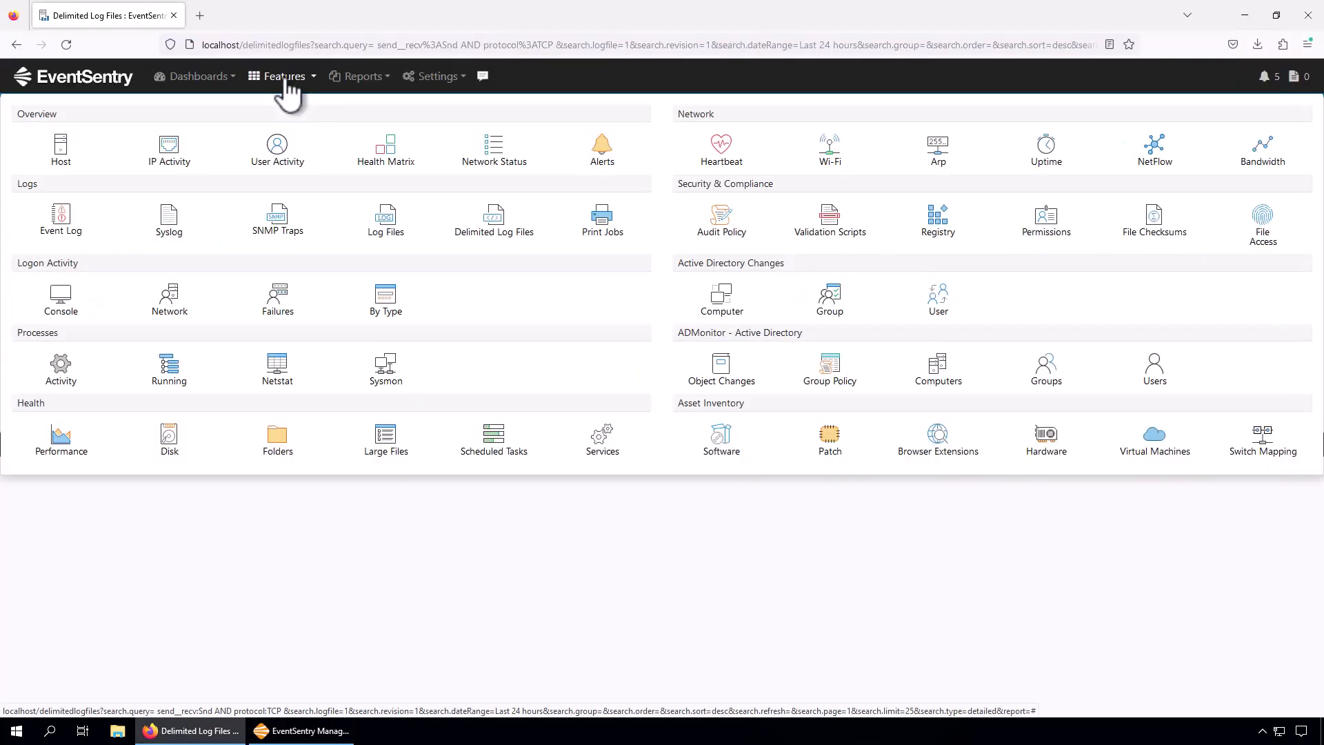
click(170, 450)
click(187, 476)
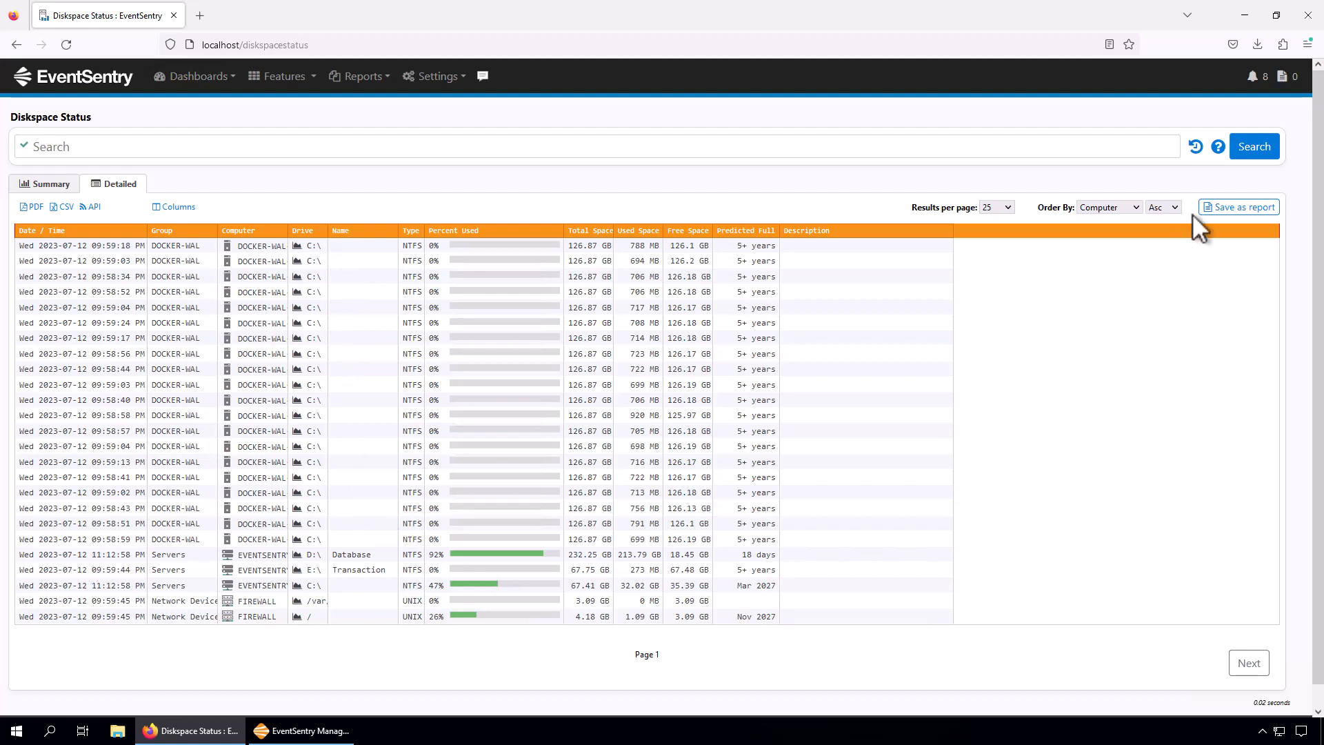
Show 50 results per page in the detailed Diskspace Status report and look through the listed drives.
click(997, 207)
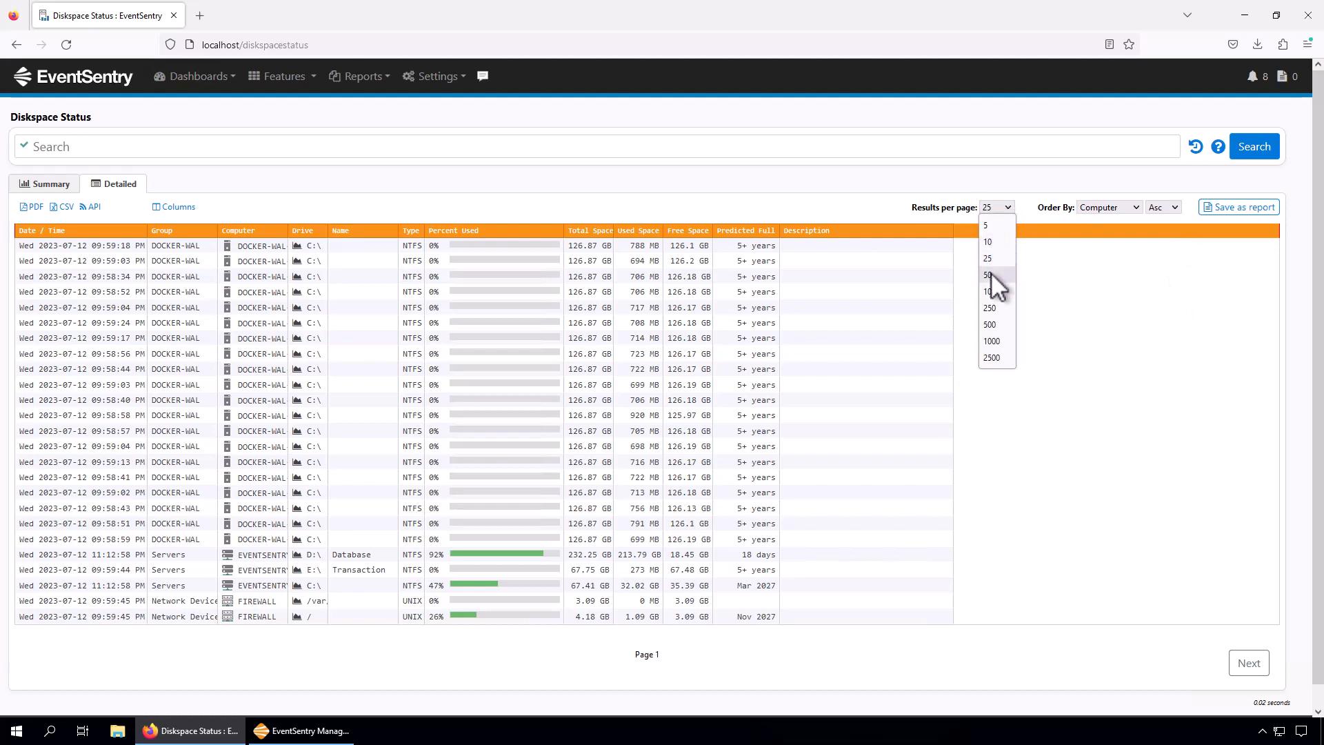
click(988, 297)
scroll(818, 491, down, 10)
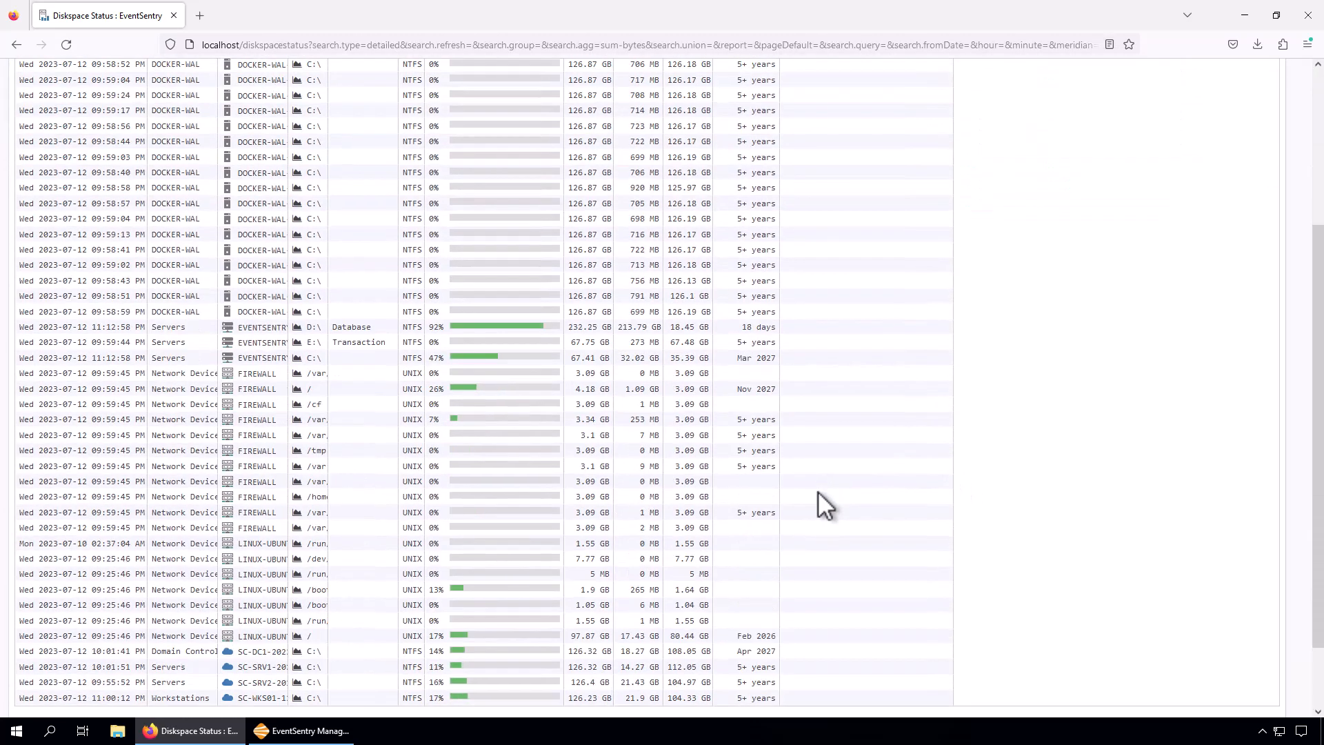
Widen the Computer and Drive columns of the Diskspace Status table so host names and mount paths are fully readable.
click(288, 73)
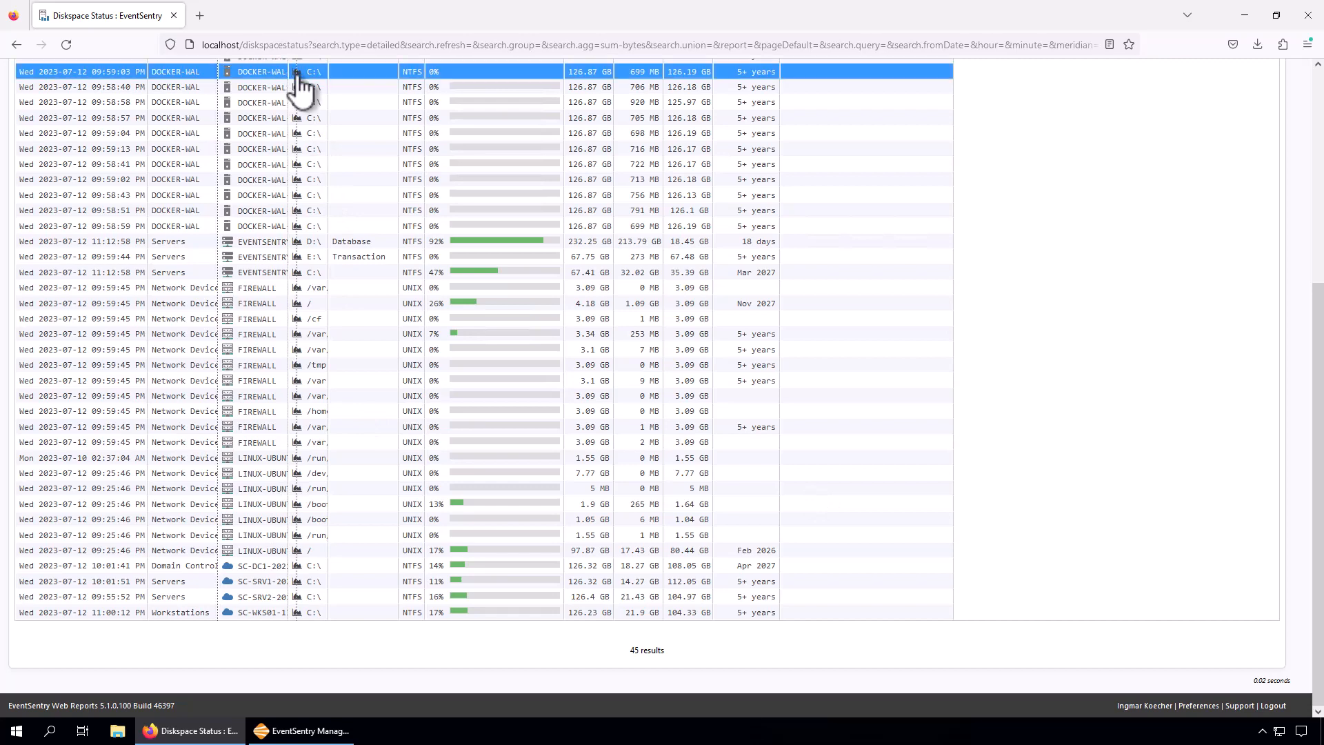
drag(293, 76, 366, 82)
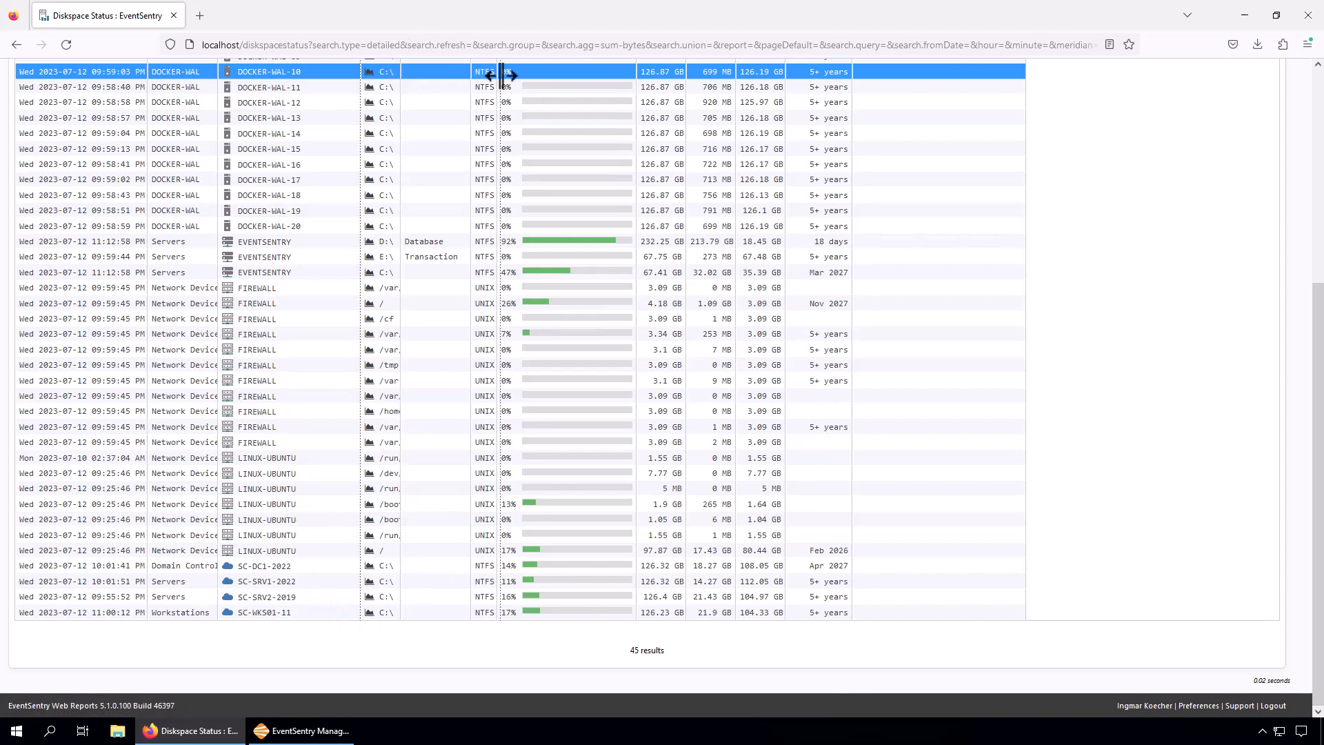
drag(400, 75, 501, 74)
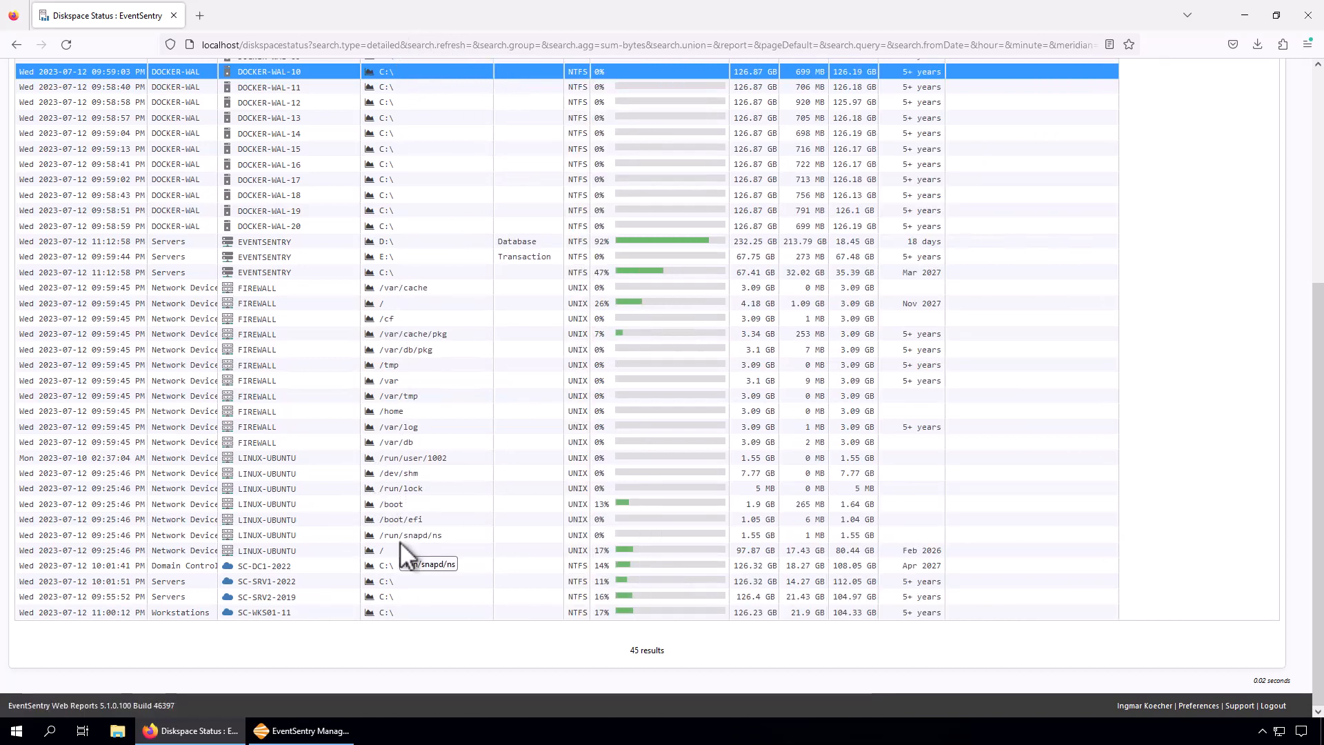
click(313, 570)
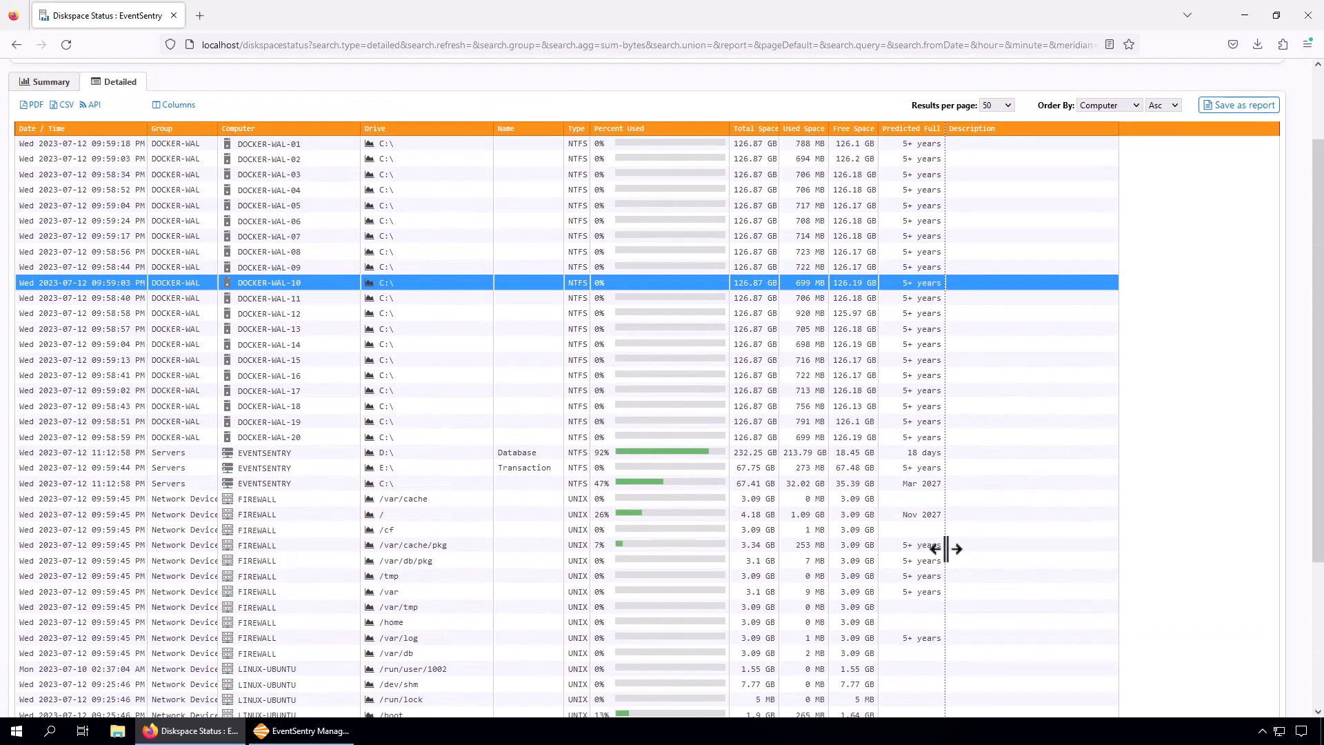
Highlight the SC-DC1-2022 row in the Diskspace Status table and compare the Predicted Full values across the listed drives.
scroll(938, 568, down, 5)
click(782, 567)
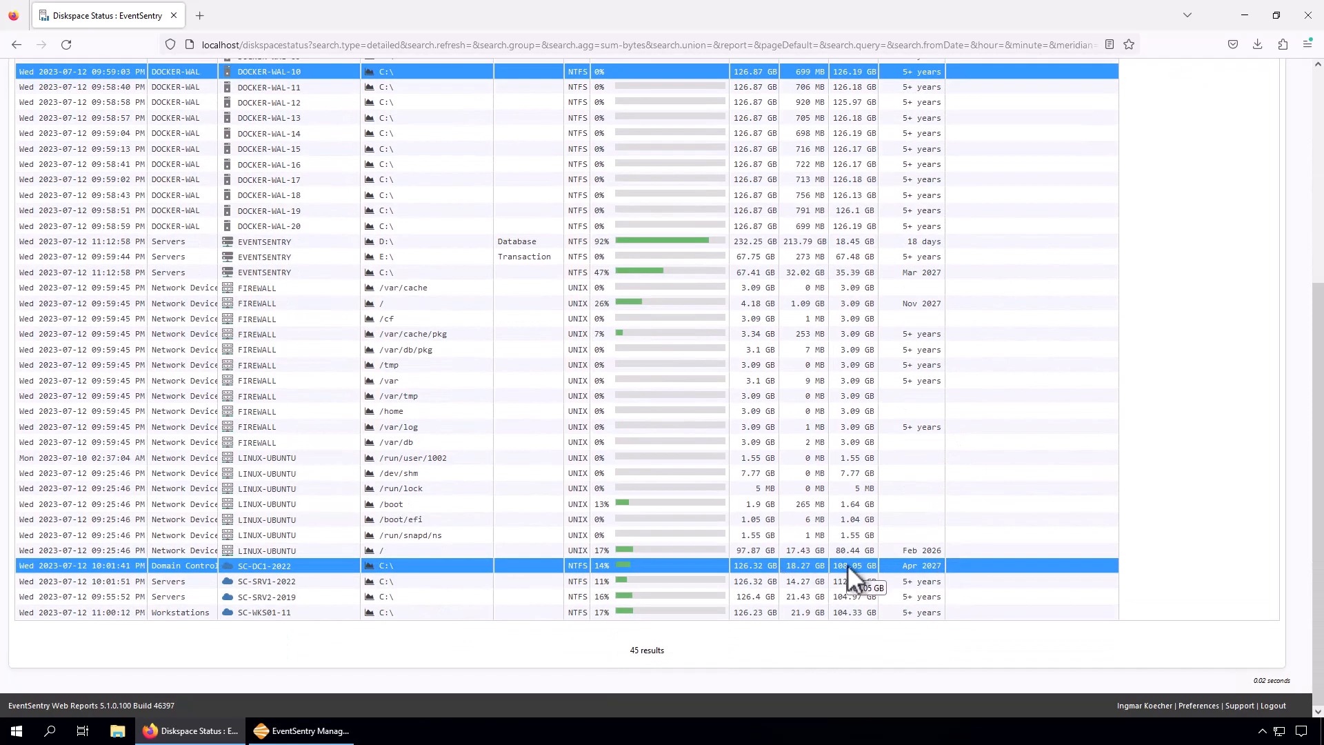
scroll(929, 502, up, 5)
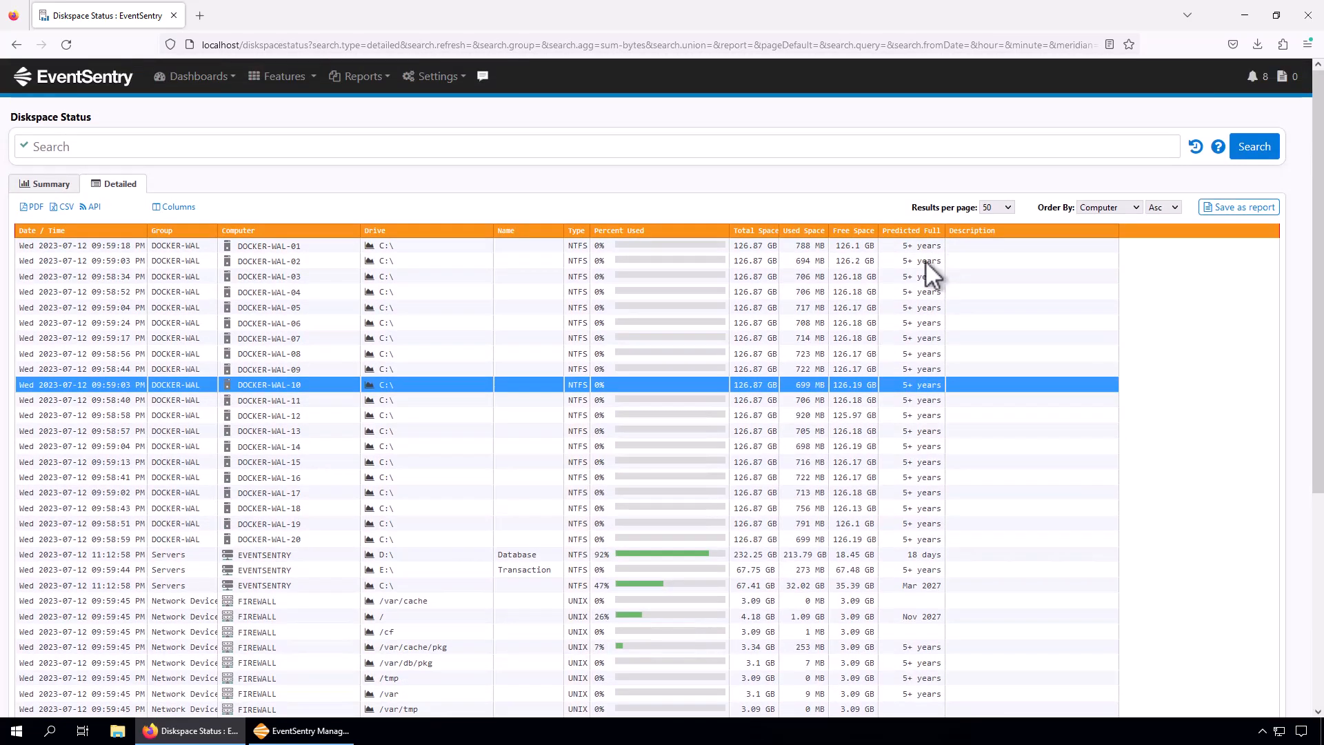
scroll(947, 675, down, 1)
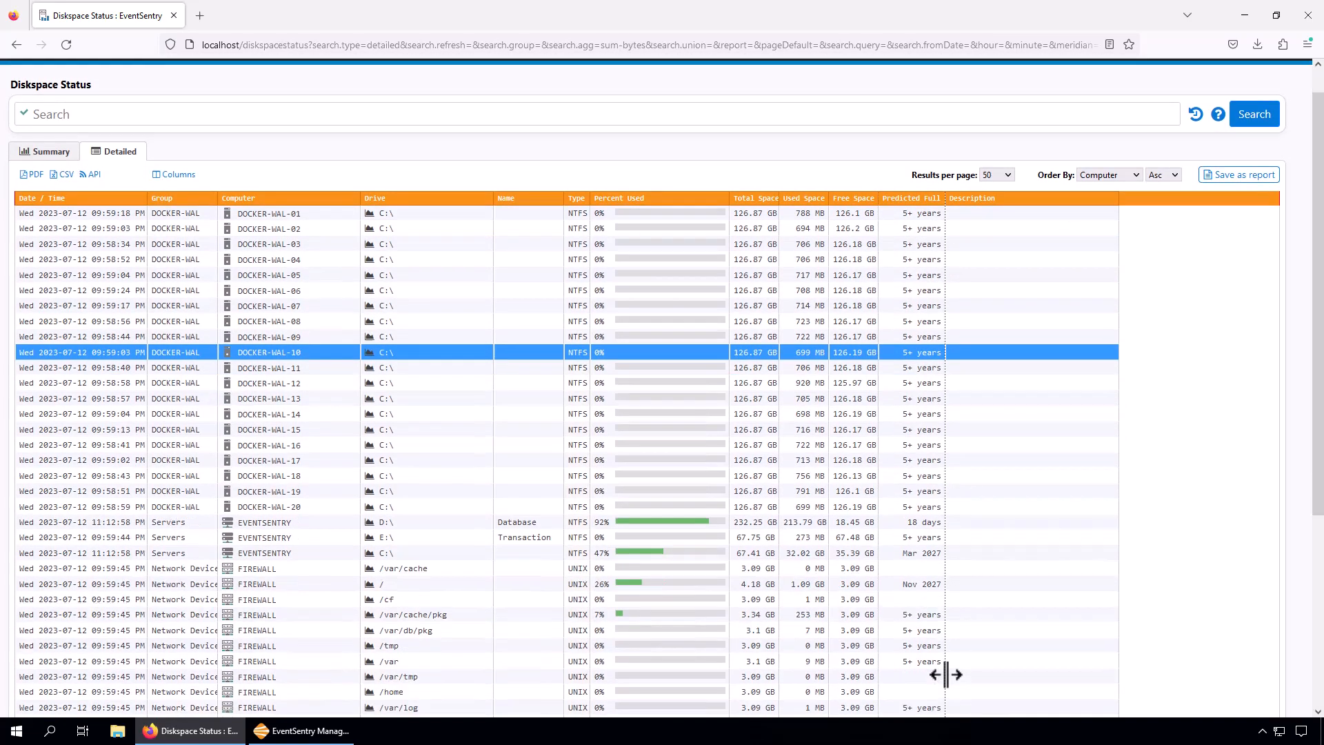
scroll(947, 675, down, 4)
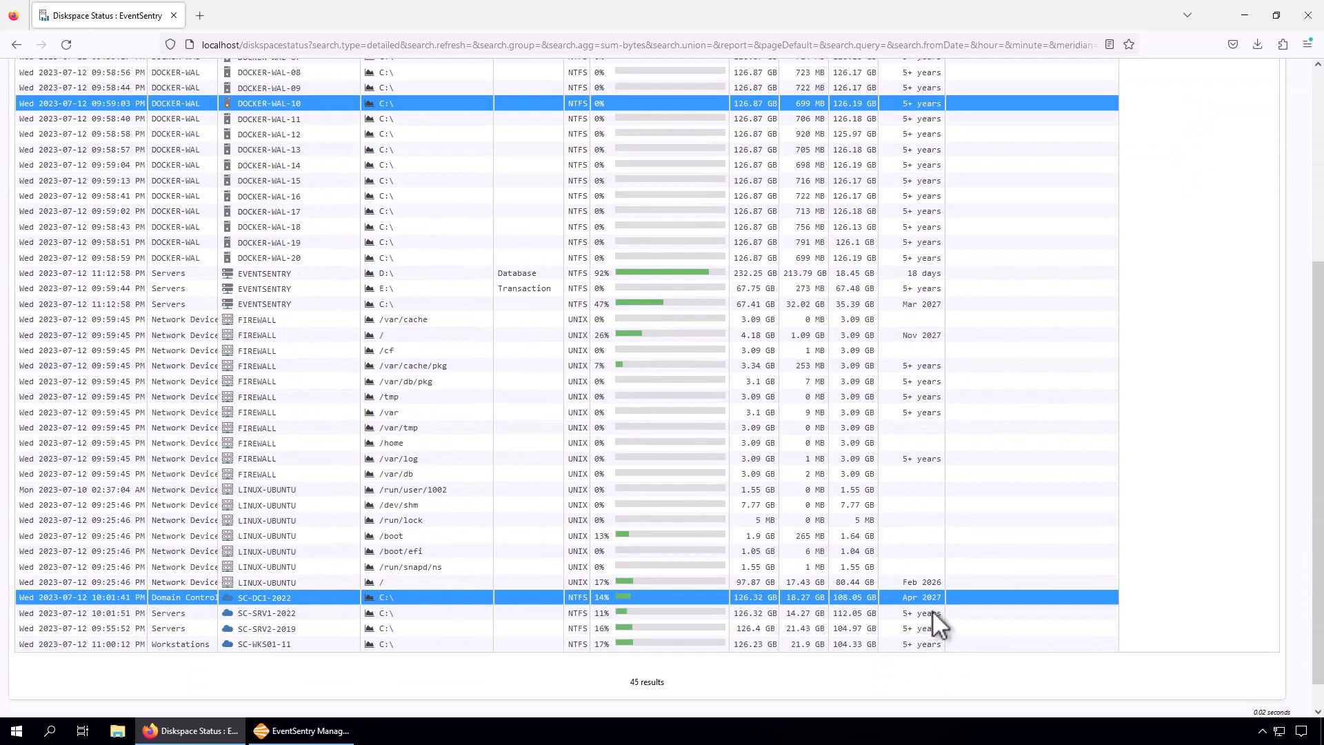
mouse_move(935, 605)
Open the disk space trend chart for SC-DC1-2022's C: drive and inspect the usage points from early June to mid-July.
click(371, 598)
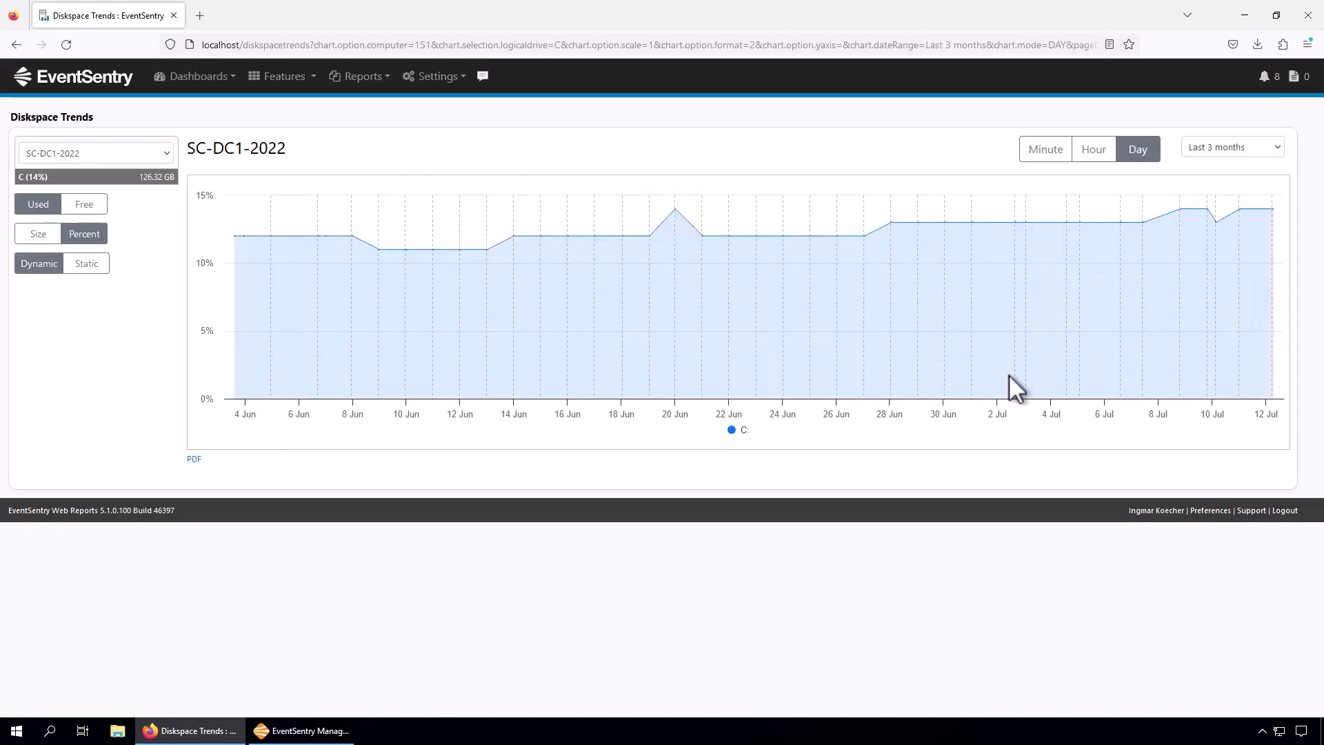
mouse_move(1085, 232)
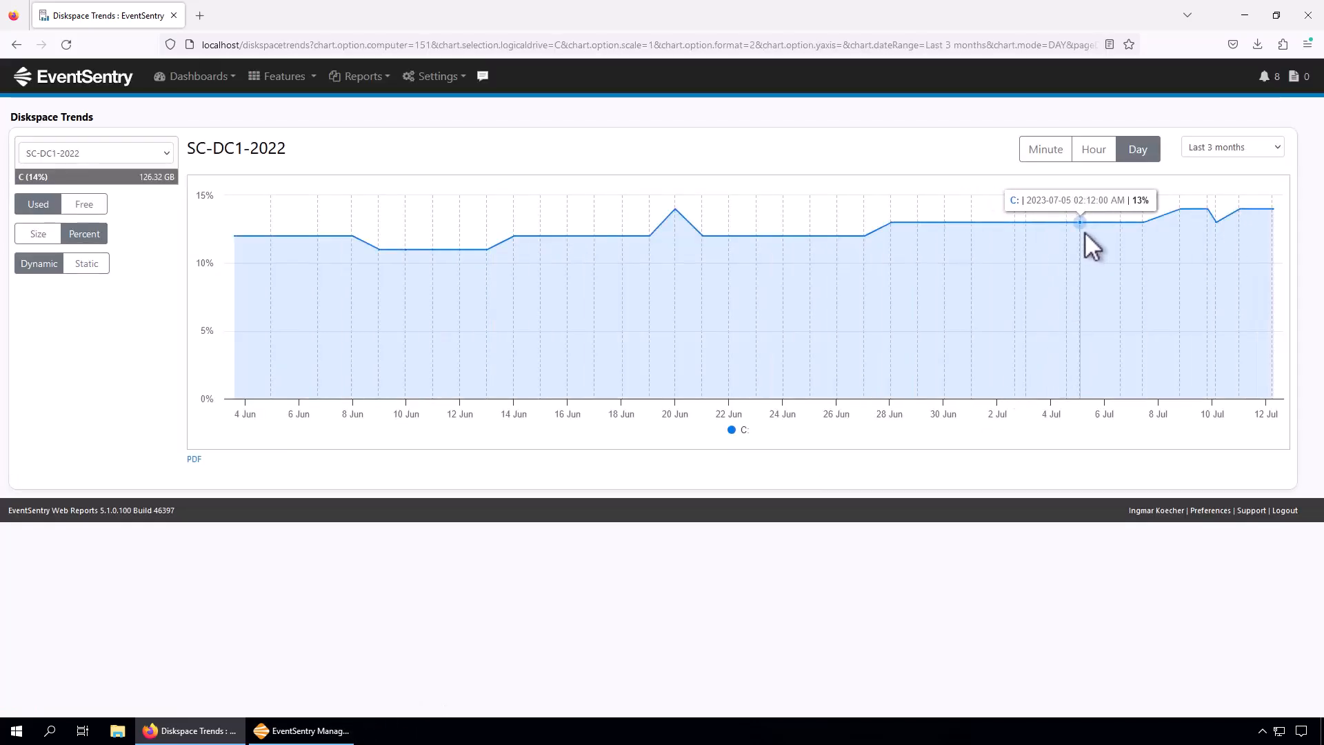
mouse_move(317, 238)
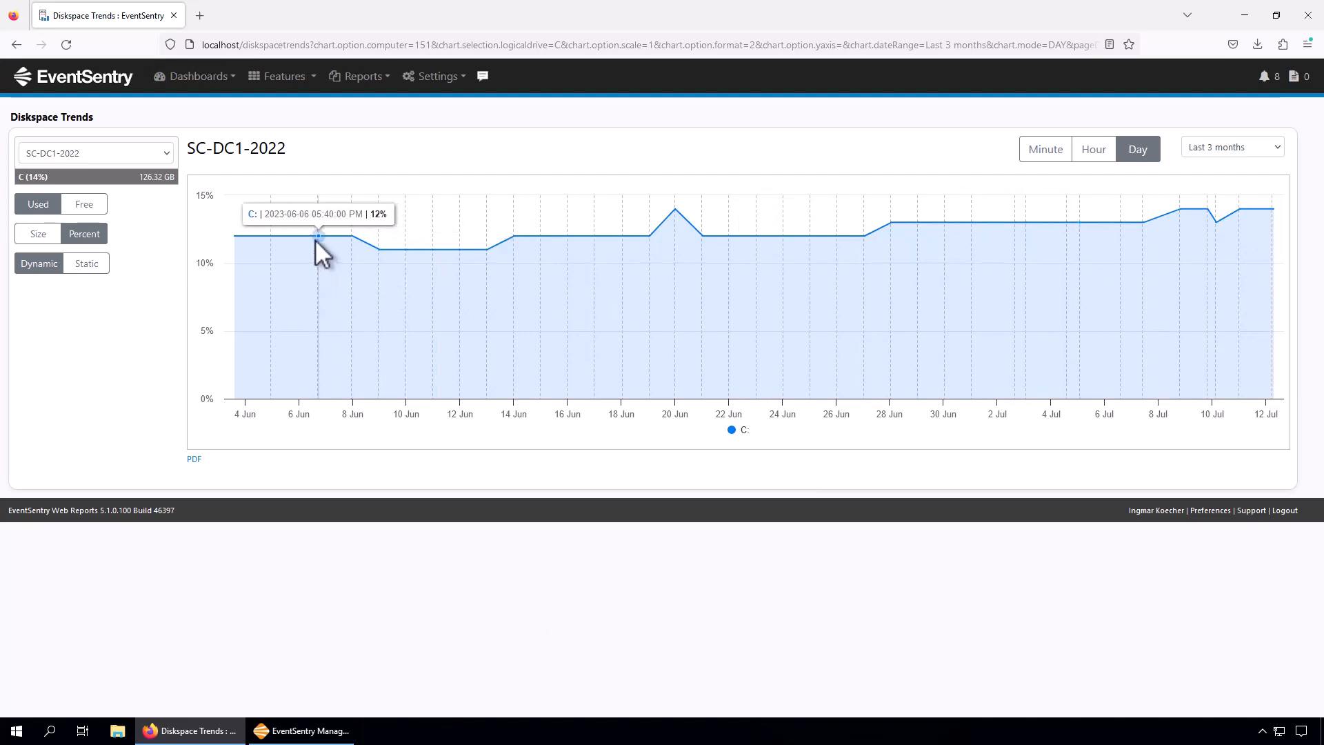
mouse_move(259, 236)
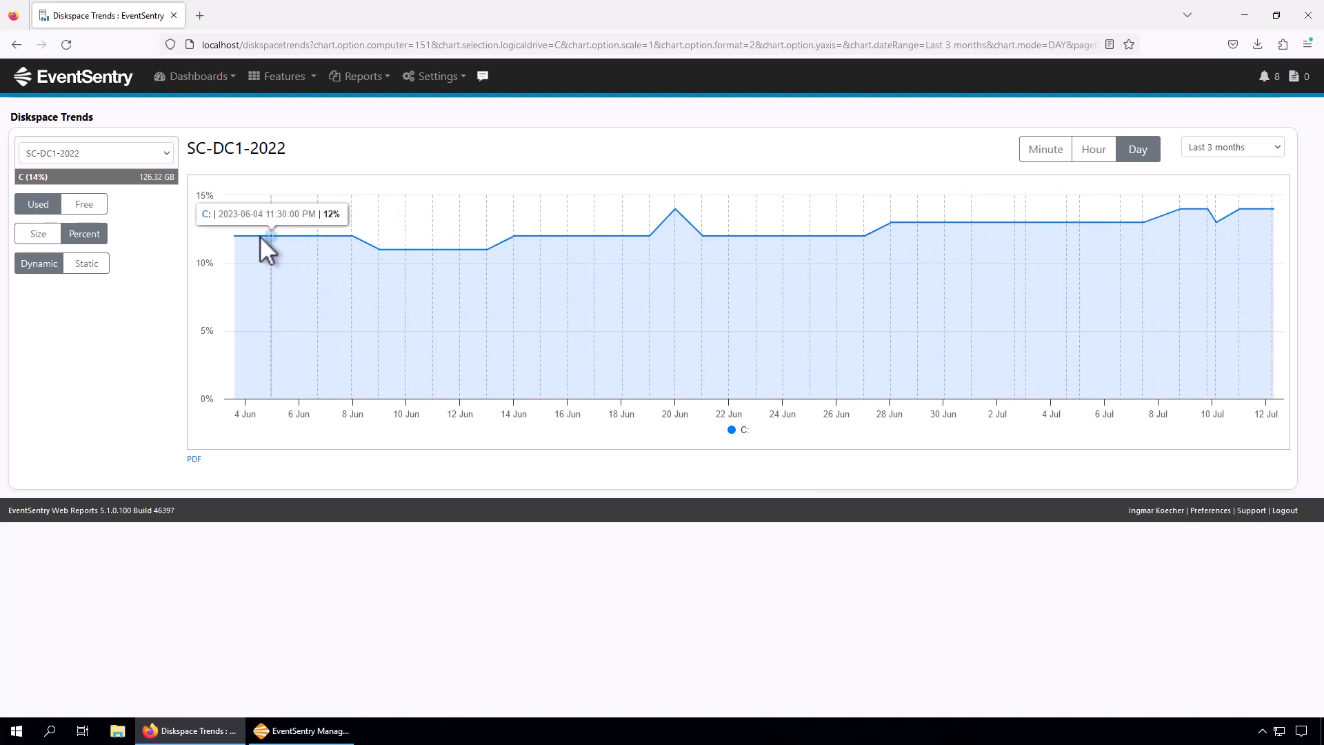
mouse_move(1244, 206)
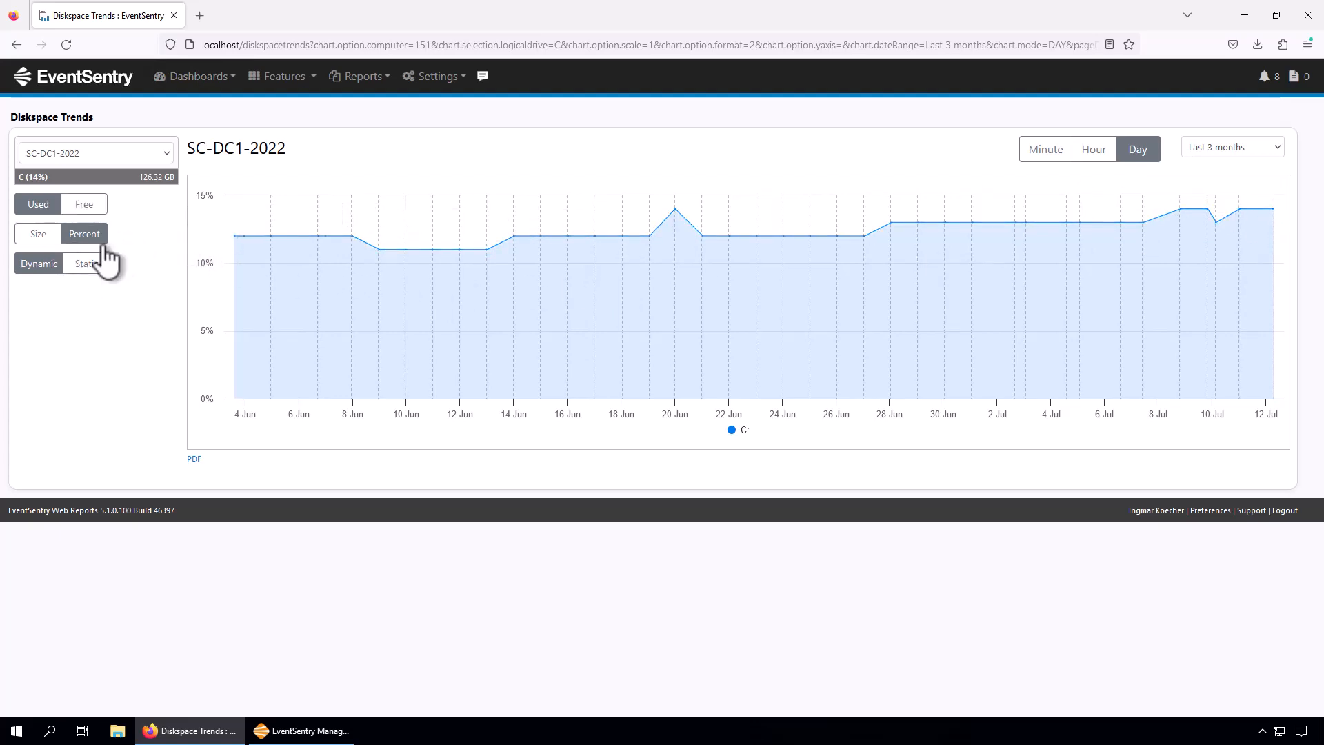
Switch the trend chart to a static scale and show the last week of usage at hourly resolution.
click(86, 264)
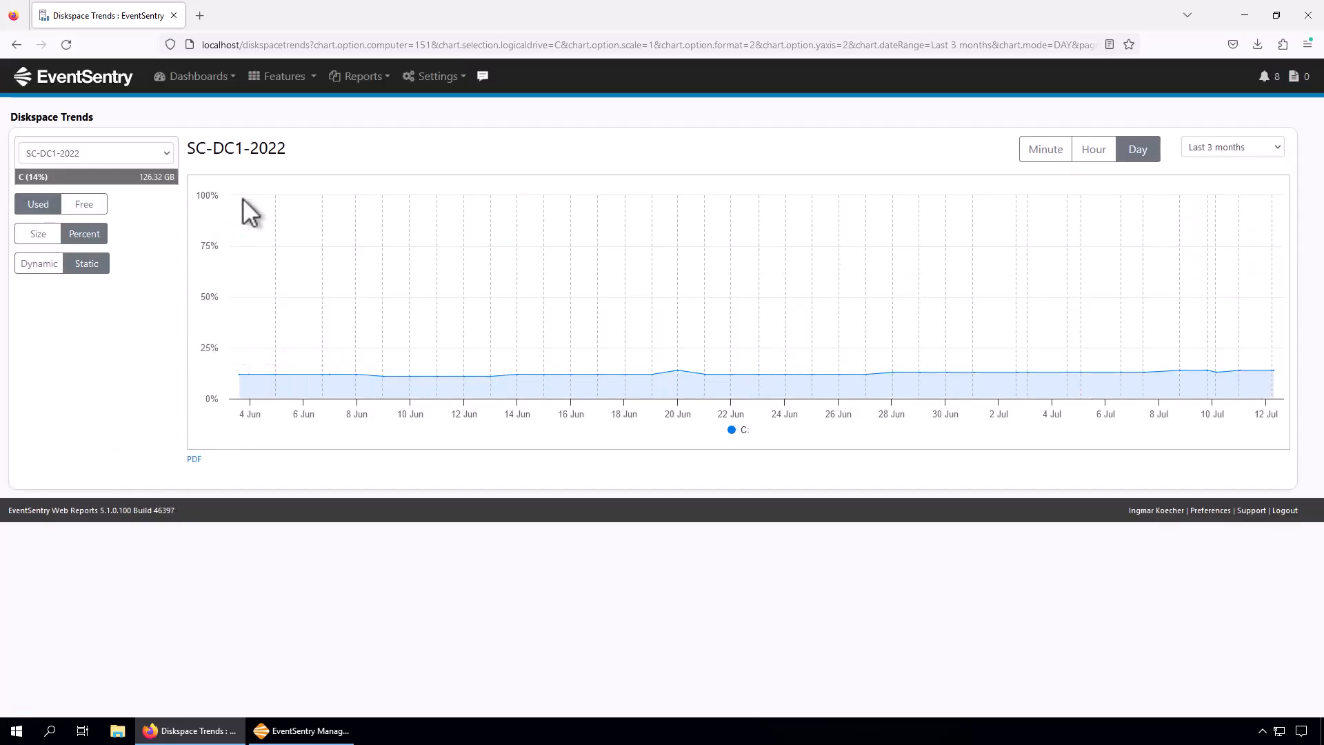
click(1207, 147)
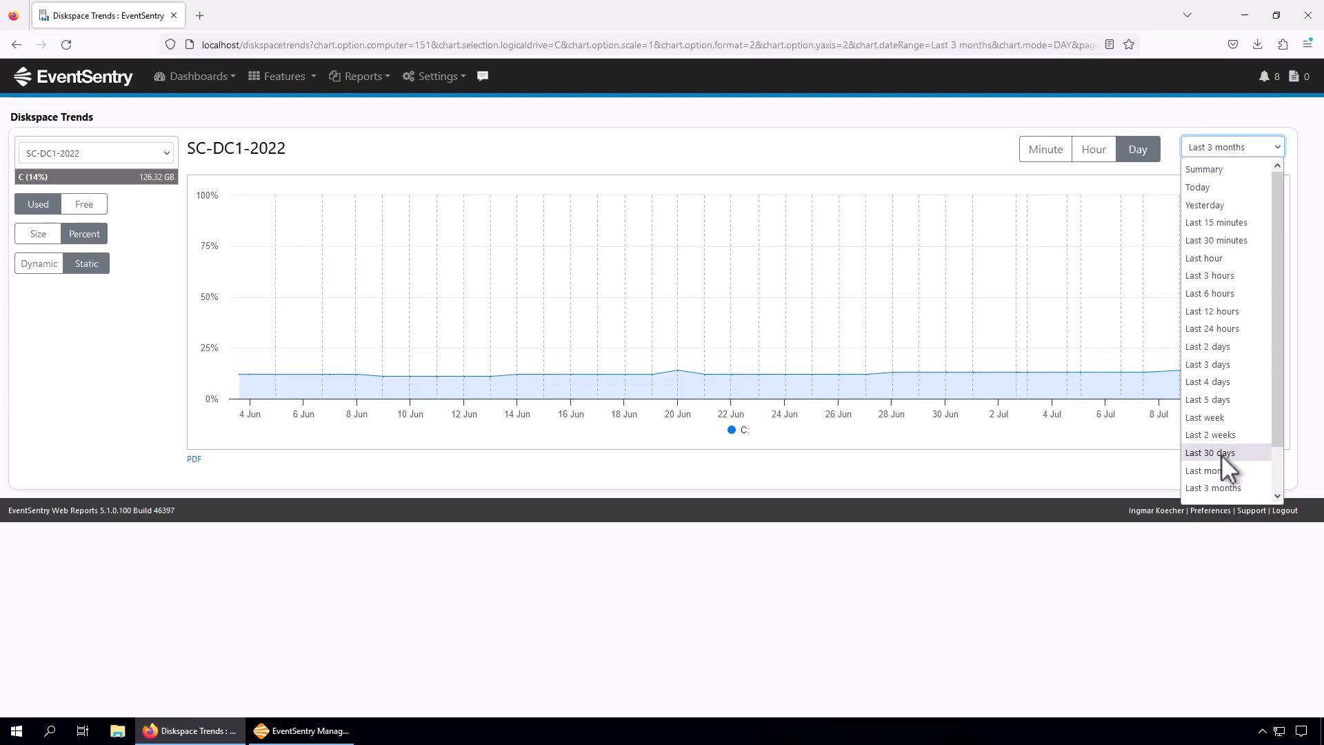
click(1219, 418)
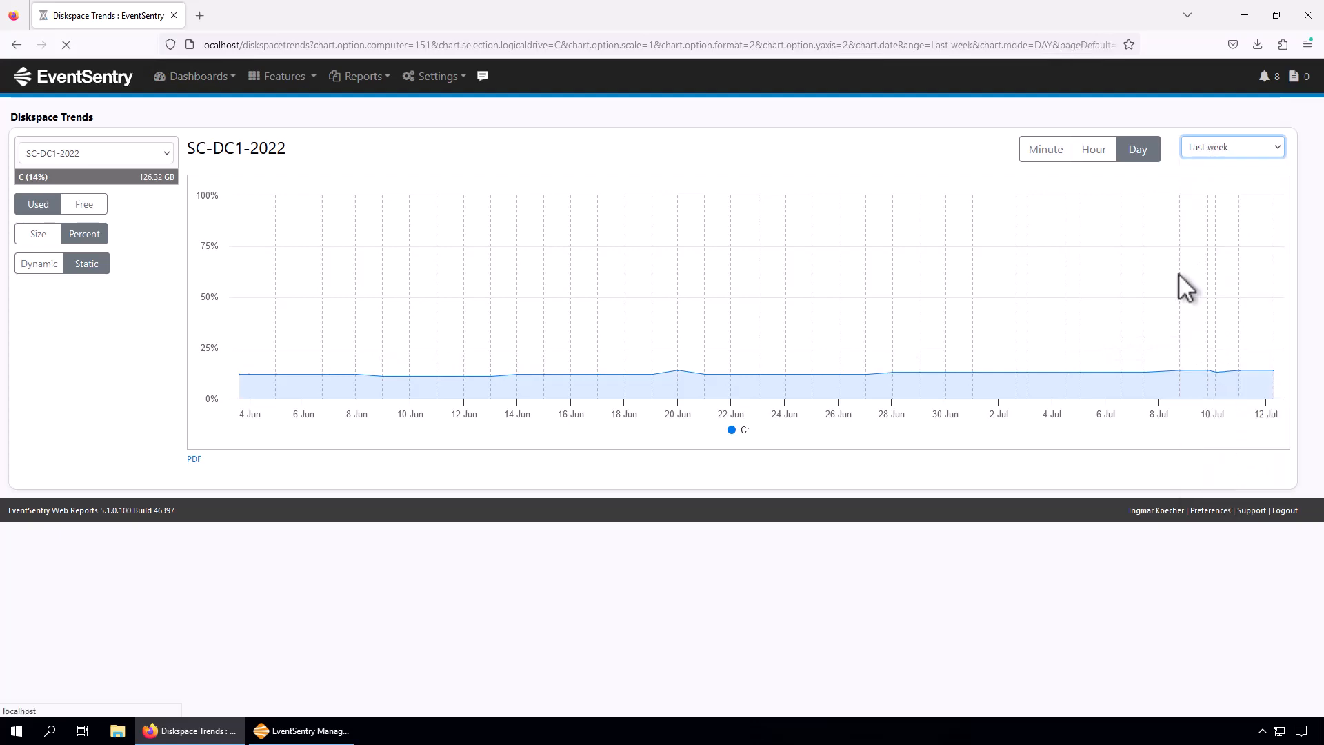
click(1097, 158)
mouse_move(762, 374)
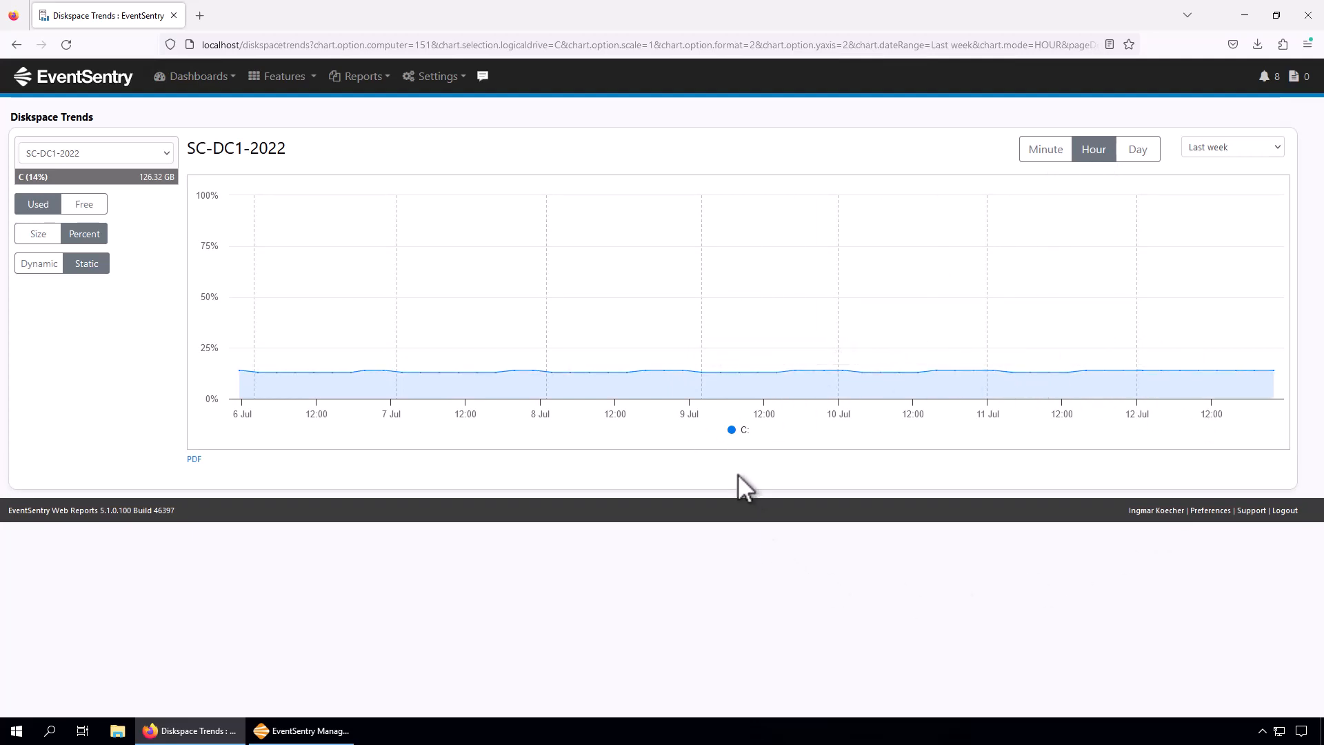
Look through the computers available for the trend chart and keep SC-DC1-2022 selected.
click(52, 269)
click(169, 152)
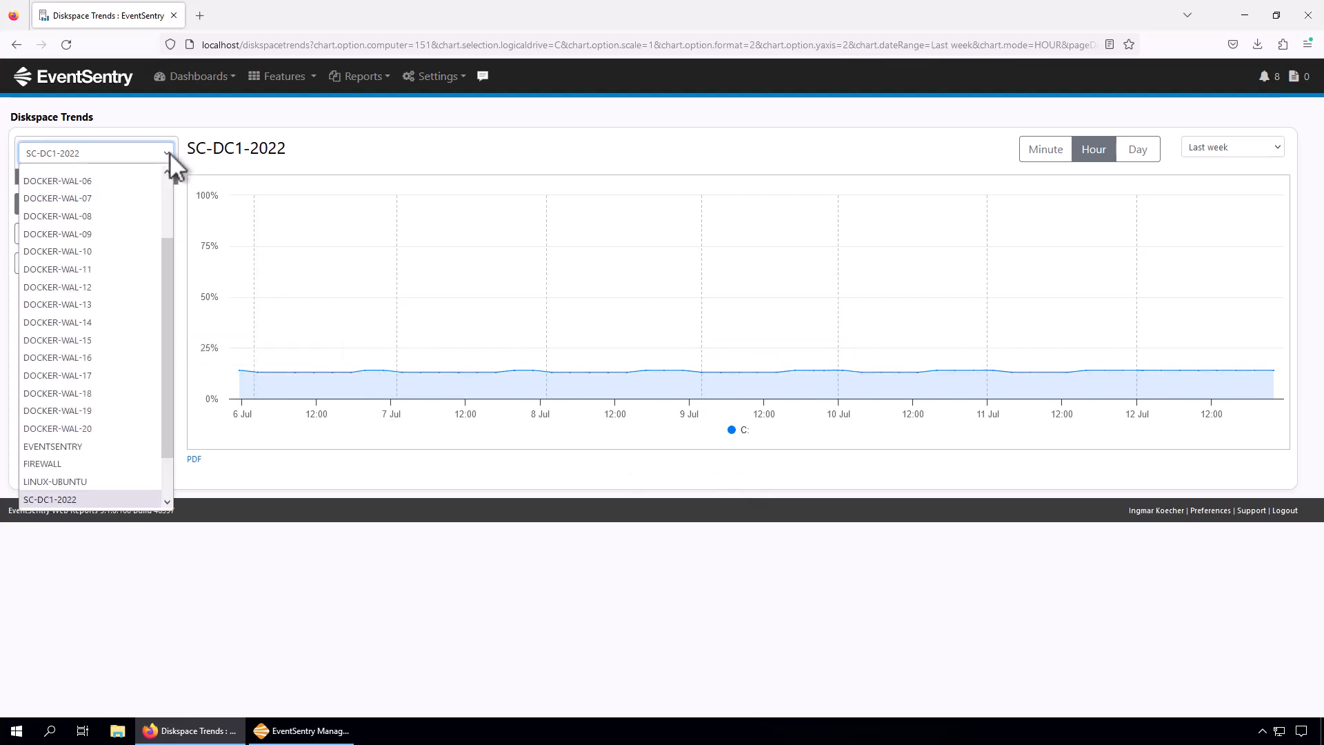
click(169, 152)
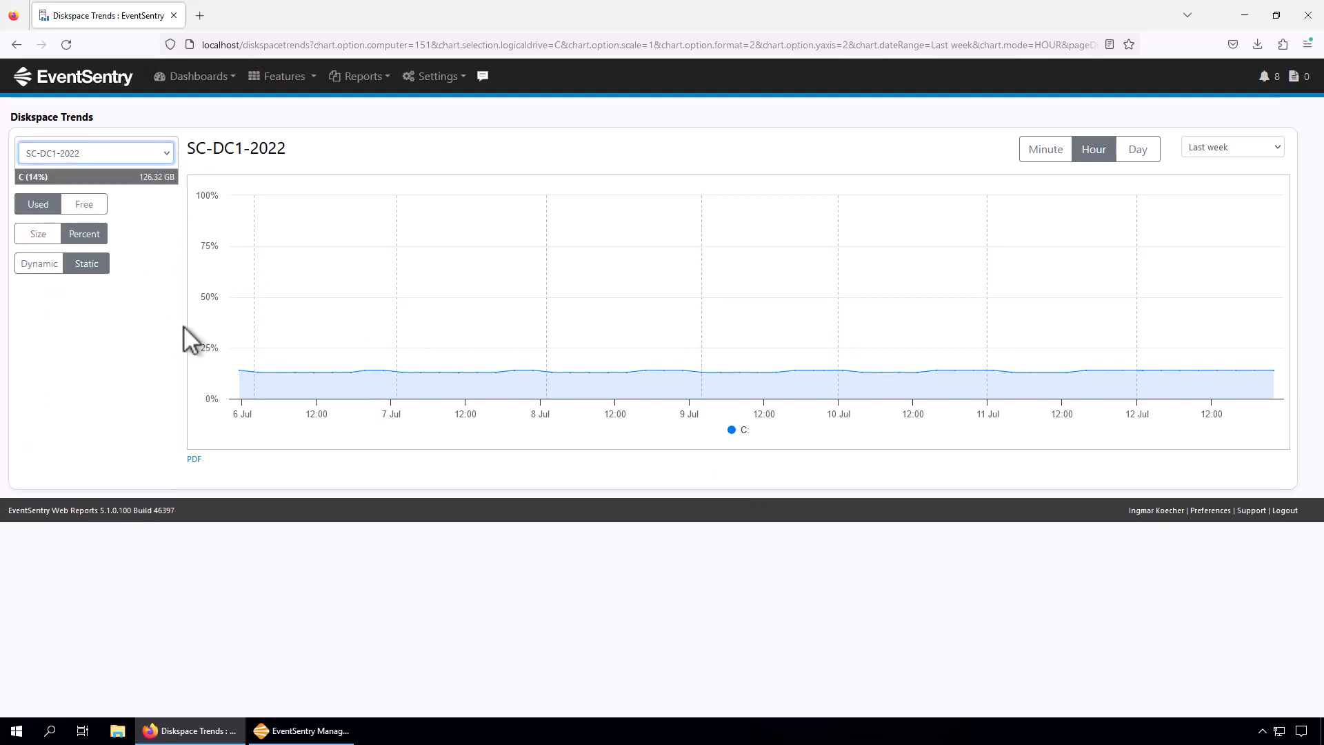
Chart free space instead of used space and set the date range to the last 3 months.
click(83, 205)
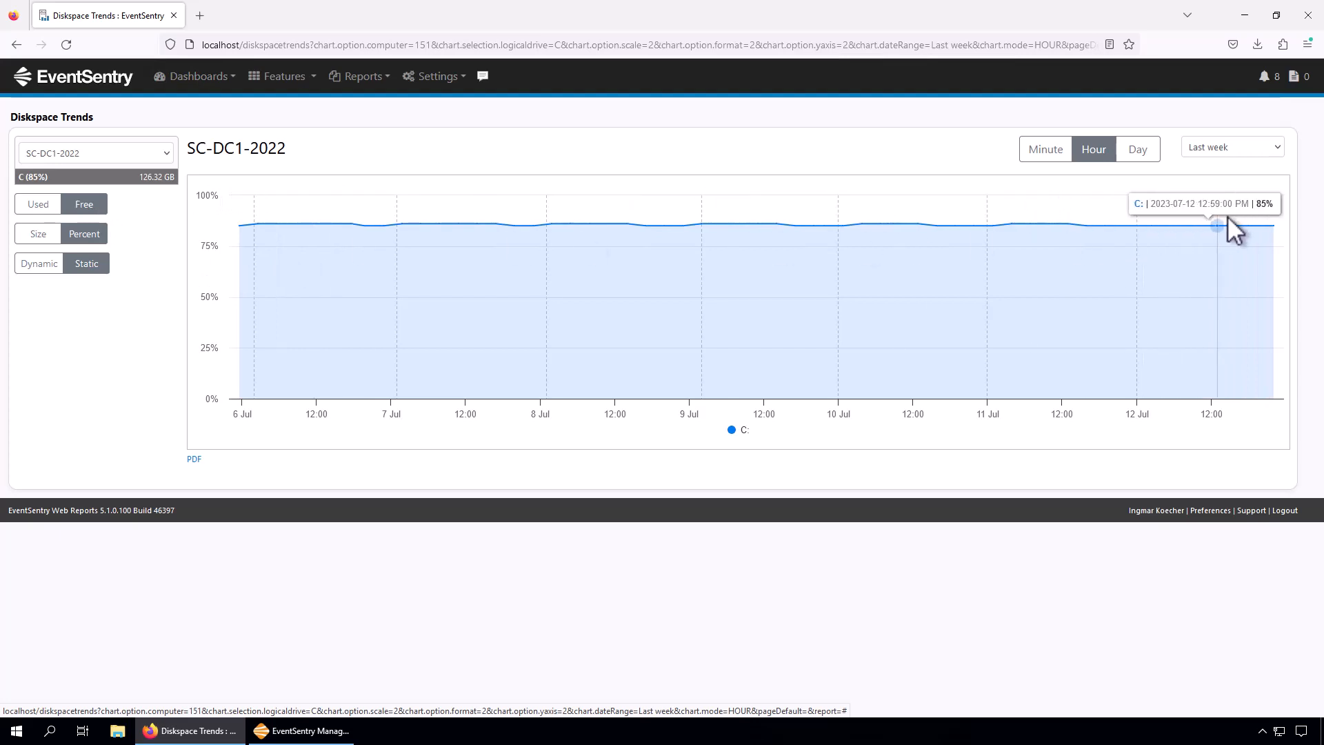
click(1259, 149)
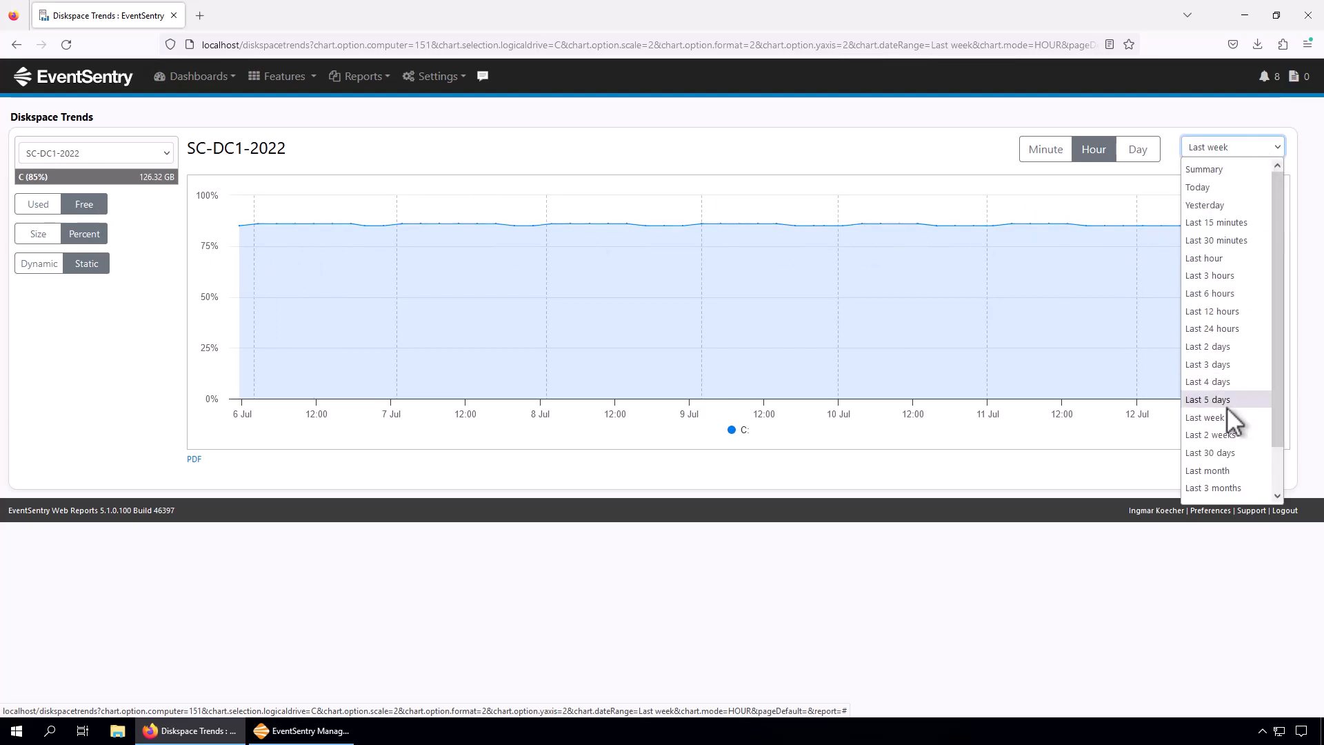
click(1211, 488)
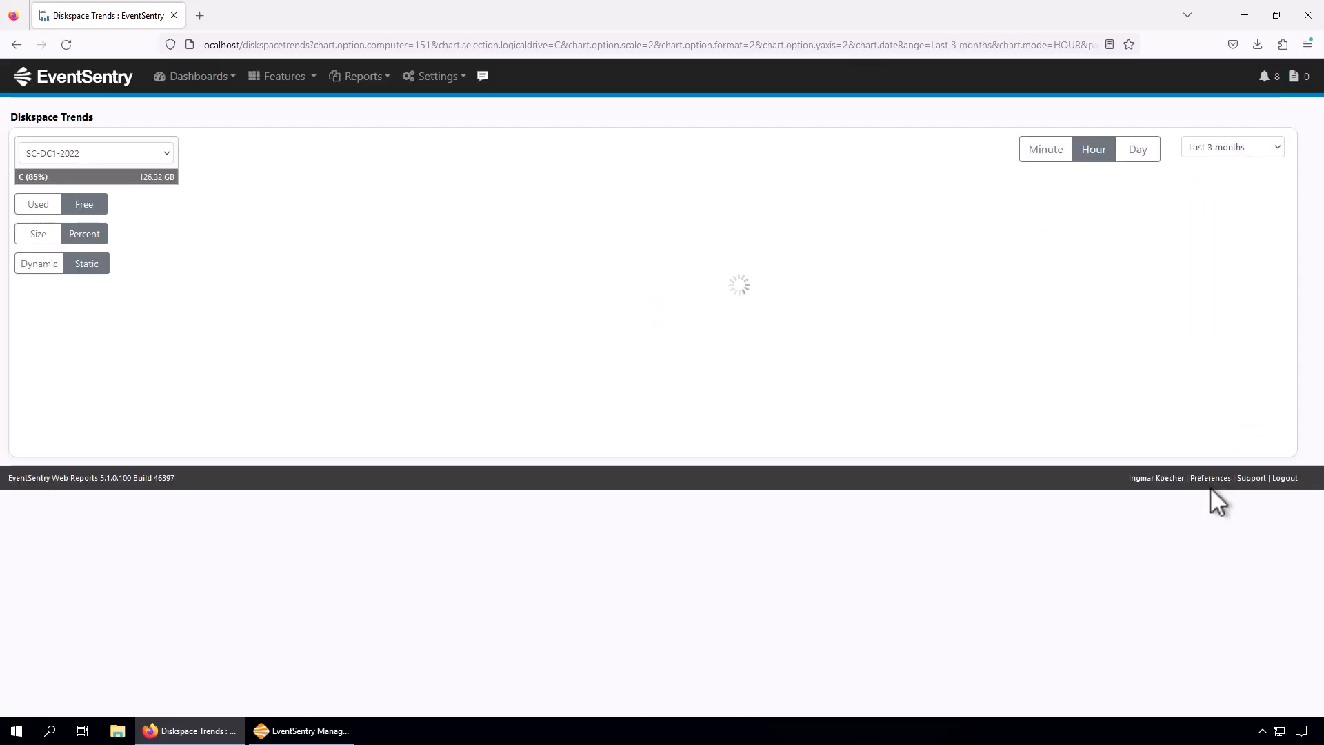